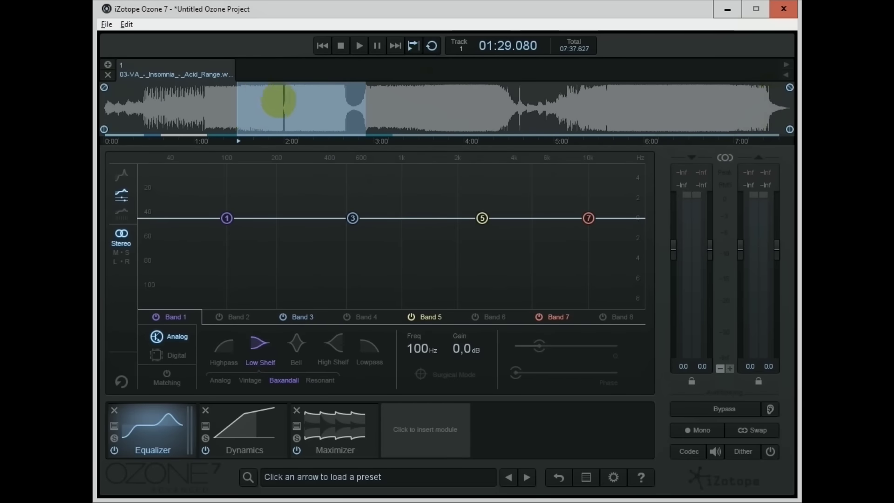
# Move the playhead to about 1:18 in the track, and select the loop section starting at 1:29 again.
pyautogui.click(220, 142)
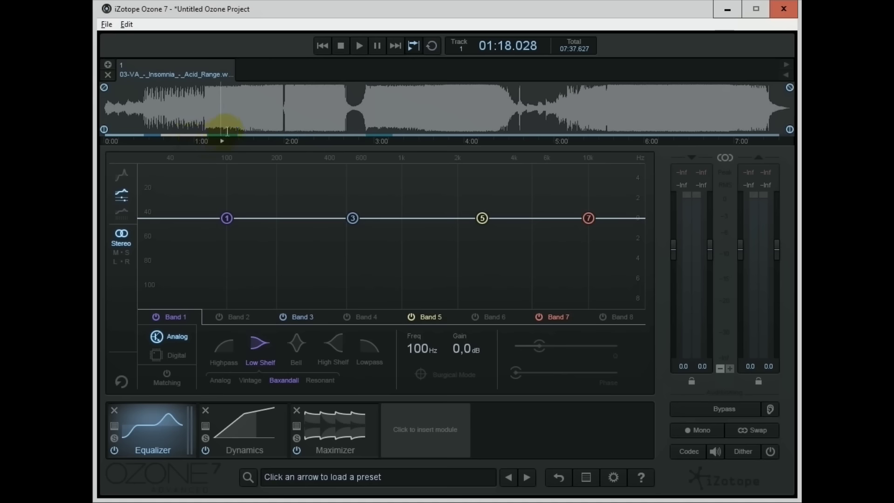
pyautogui.click(233, 136)
pyautogui.click(250, 136)
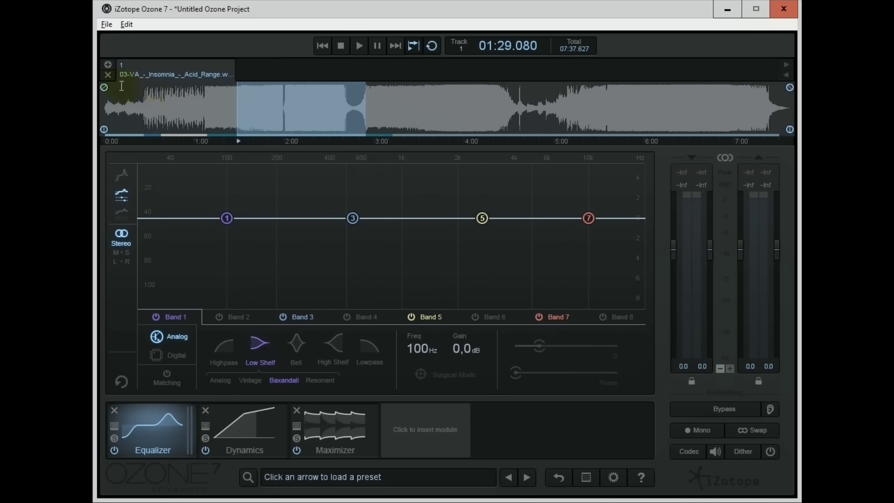
# Add a short fade-in and fade-out to the track, trimming its start and end to a total length of about 7:31.
pyautogui.moveTo(103, 87); pyautogui.dragTo(121, 87)
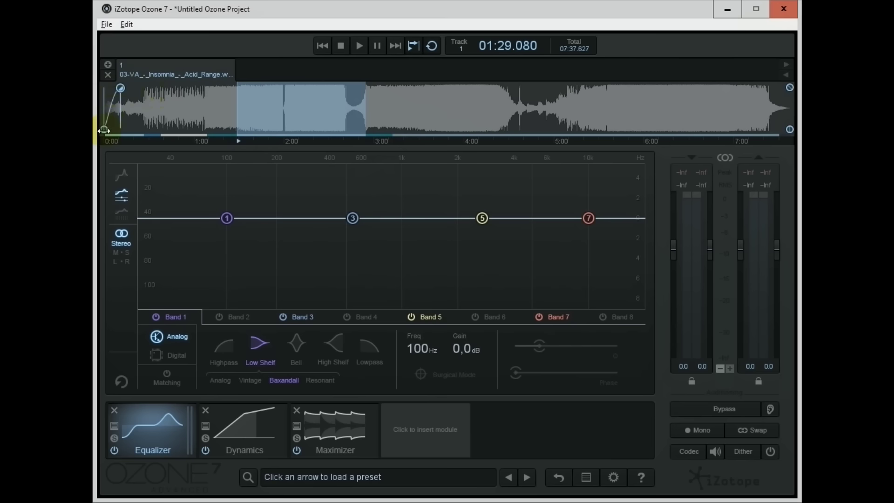
pyautogui.moveTo(104, 130); pyautogui.dragTo(107, 131)
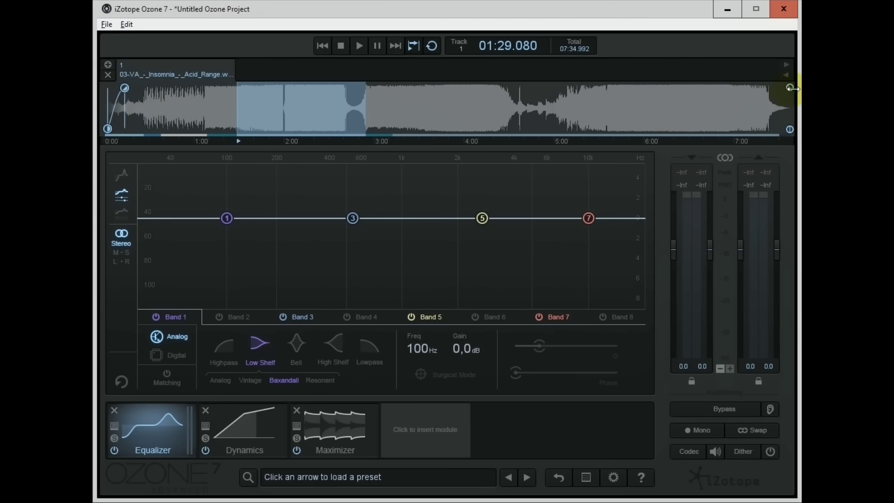
pyautogui.moveTo(790, 88); pyautogui.dragTo(776, 88)
pyautogui.moveTo(789, 129); pyautogui.dragTo(784, 128)
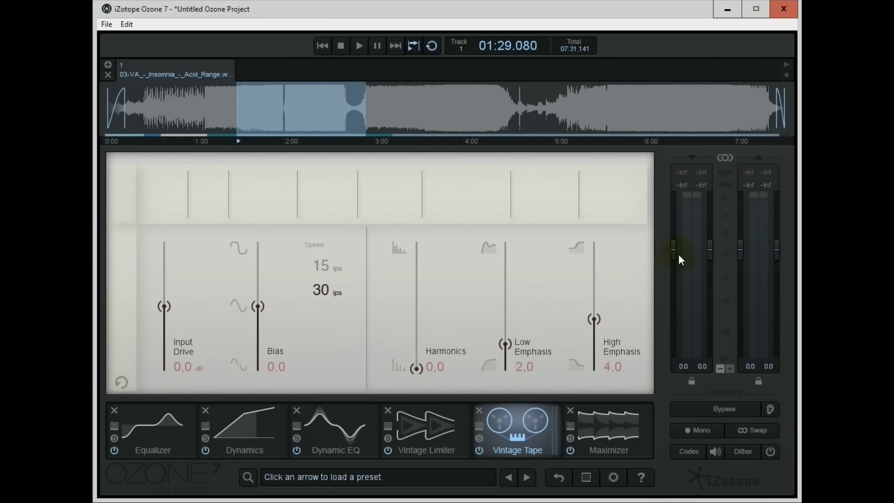
# Set the left input gain to -7.1 dB and the right to +2.3 dB, and toggle the global bypass on and off.
pyautogui.moveTo(677, 248); pyautogui.dragTo(675, 259)
pyautogui.moveTo(739, 250); pyautogui.dragTo(741, 257)
pyautogui.moveTo(670, 255); pyautogui.dragTo(691, 273)
pyautogui.click(714, 412)
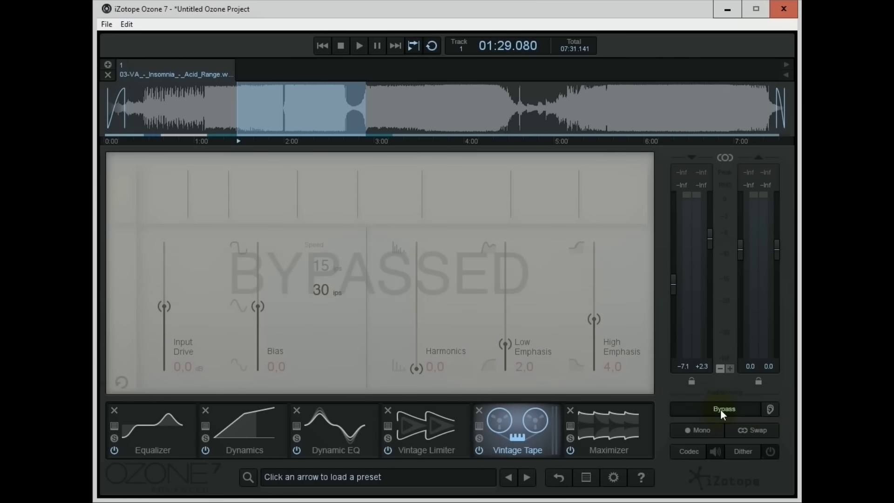
pyautogui.click(720, 409)
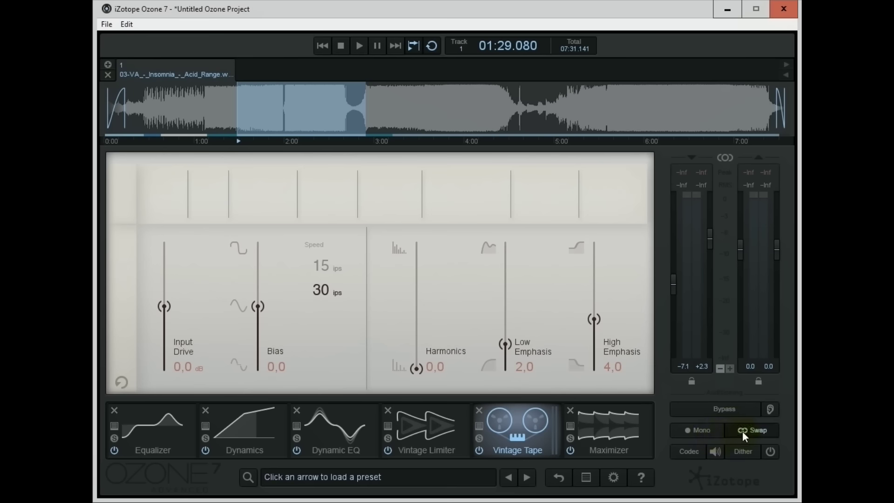
# Turn on the codec preview and enable the MBIT+ dither.
pyautogui.click(692, 449)
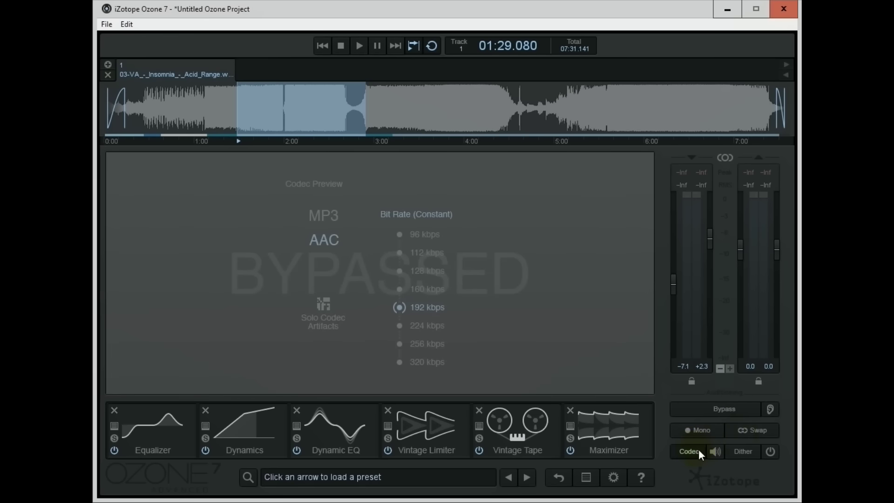
pyautogui.click(716, 449)
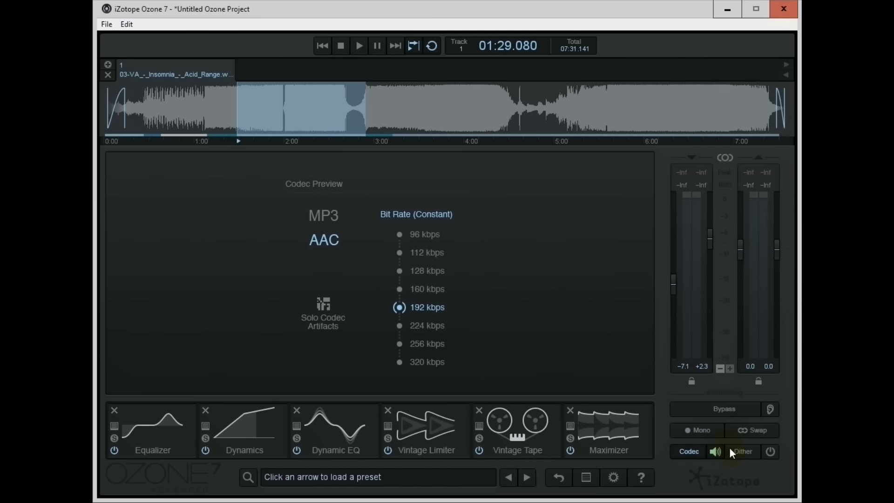
pyautogui.click(742, 451)
pyautogui.click(769, 451)
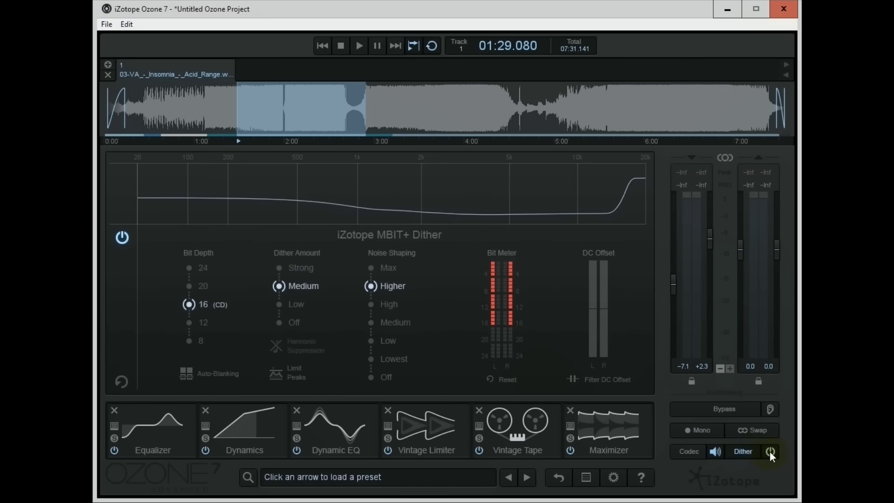
pyautogui.click(769, 451)
pyautogui.click(769, 451)
pyautogui.click(770, 451)
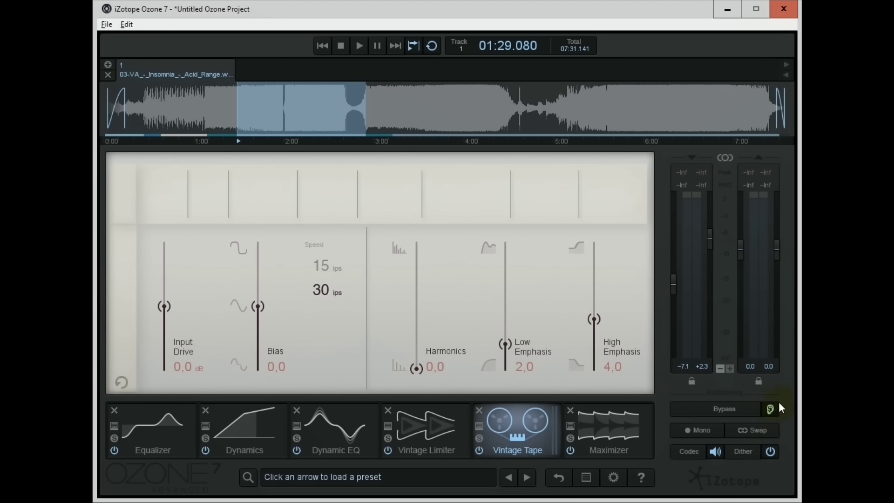
# Enable gain matching for the bypass, and switch the global bypass on and off to compare the processing.
pyautogui.click(734, 409)
pyautogui.click(735, 409)
pyautogui.click(735, 409)
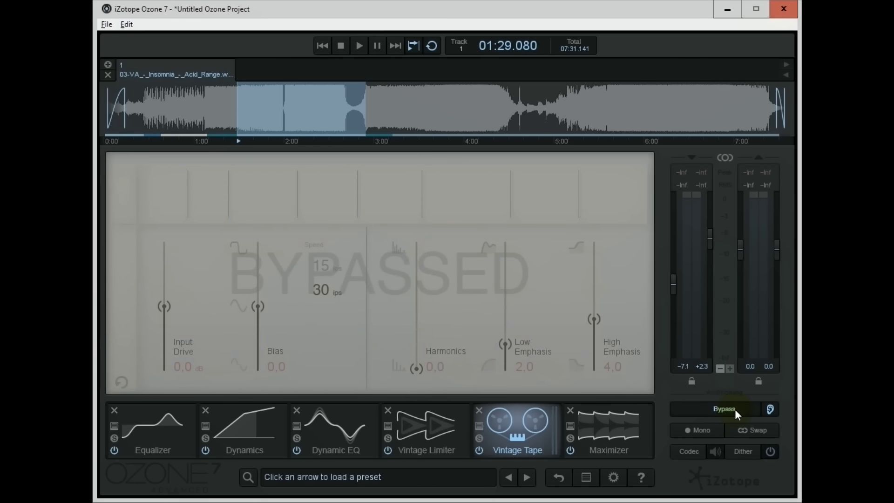
pyautogui.click(734, 408)
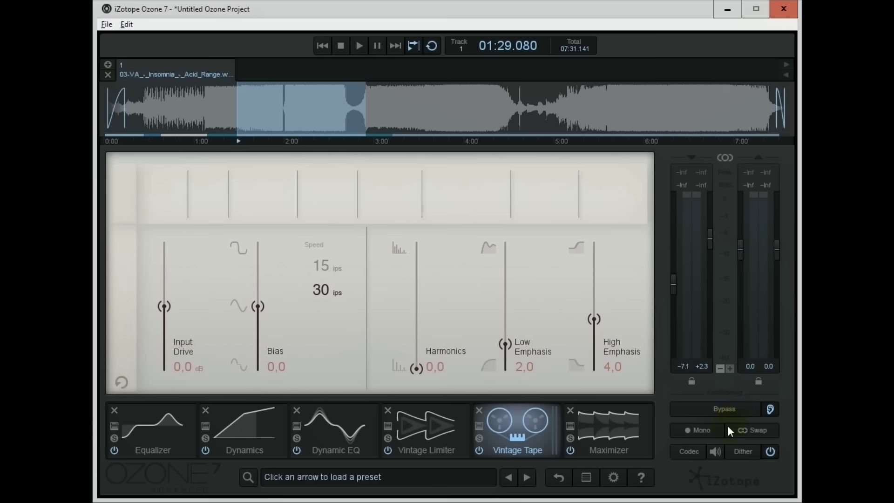
# Enable Filter DC Offset in the dither settings, and toggle the Vintage Tape module off and on.
pyautogui.click(740, 451)
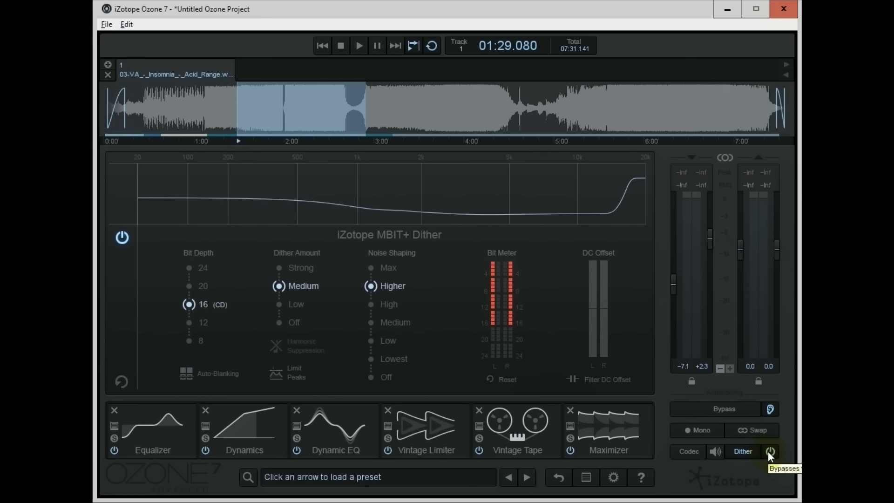
pyautogui.click(482, 449)
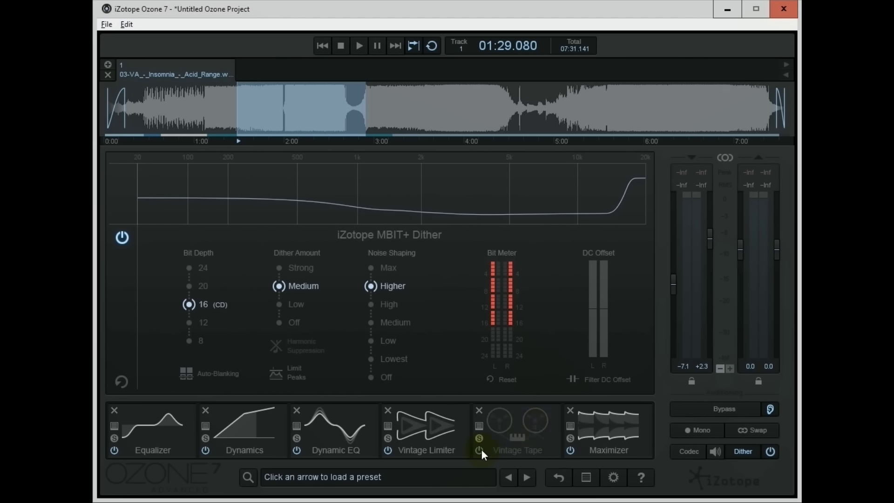
pyautogui.click(571, 380)
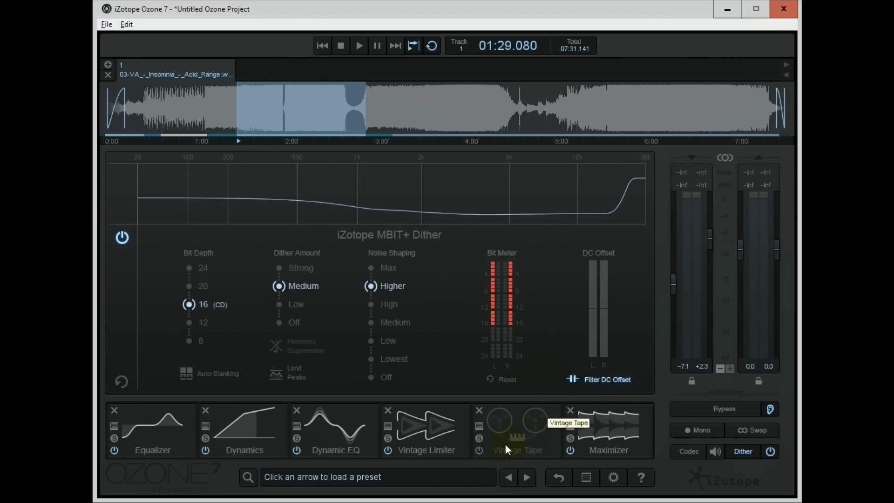
pyautogui.click(479, 450)
# Bypass the Vintage Limiter and Vintage Tape modules while toggling the DC offset filter, and re-enable both modules.
pyautogui.click(386, 451)
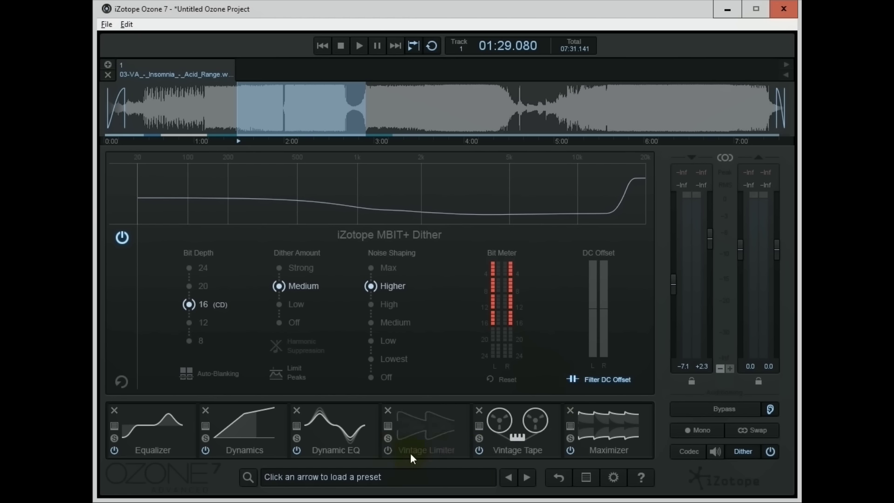
pyautogui.click(479, 450)
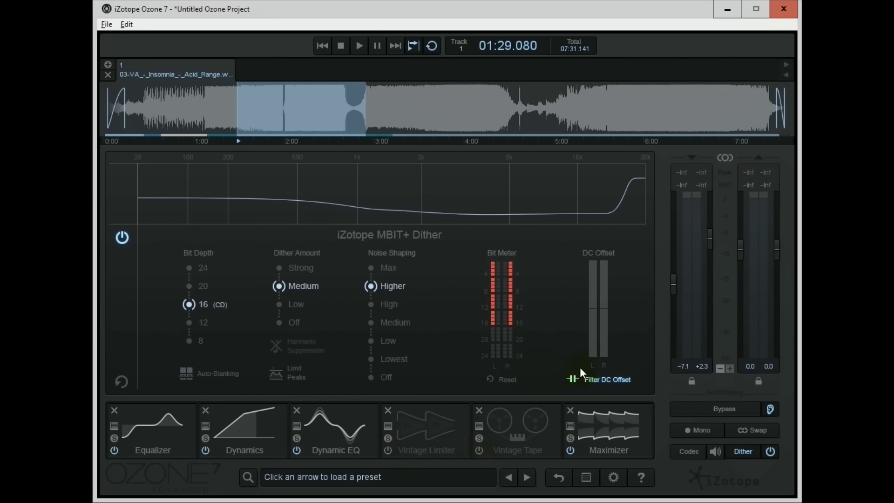
pyautogui.click(572, 379)
pyautogui.click(572, 379)
pyautogui.click(479, 451)
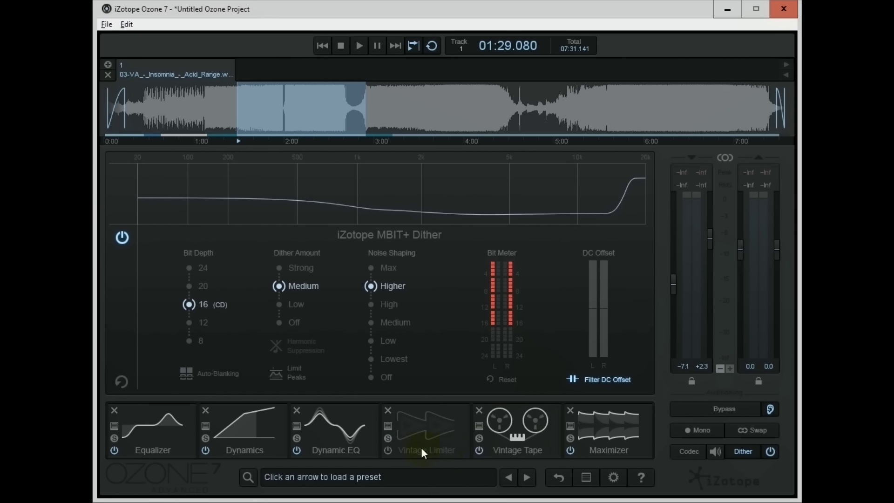
pyautogui.click(387, 450)
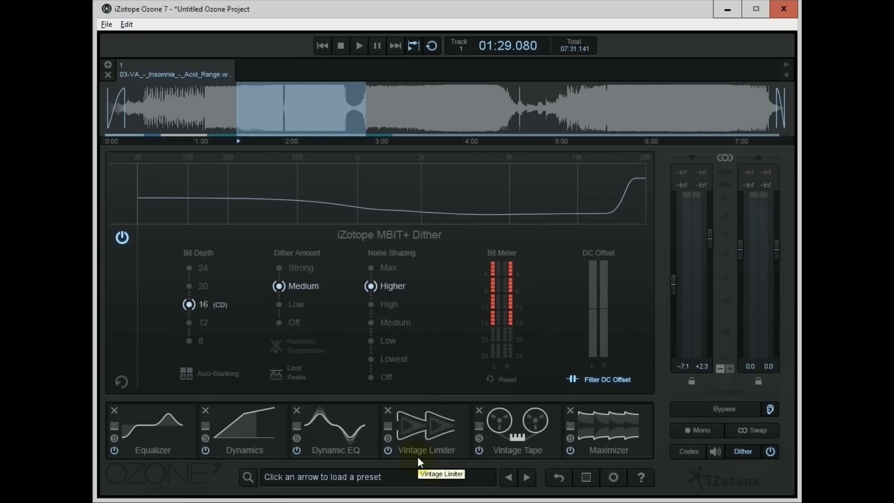
# Enable Limit Peaks and Auto-Blanking in the dither settings.
pyautogui.click(297, 377)
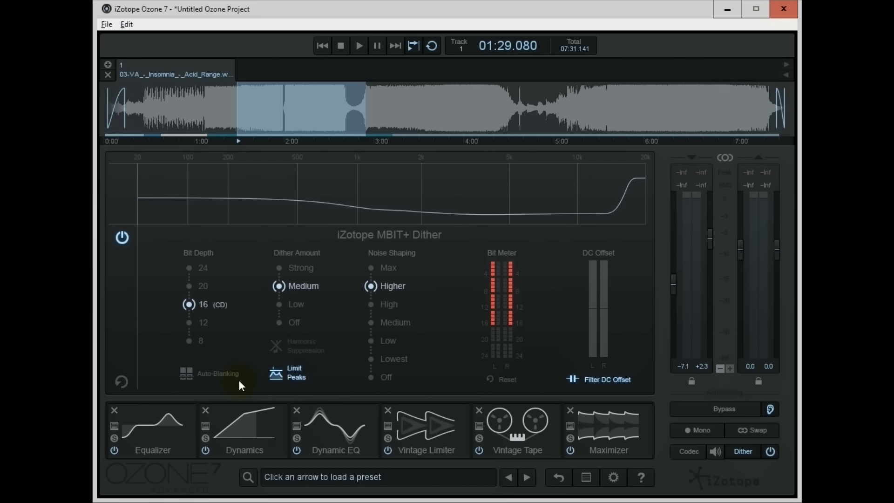
pyautogui.click(226, 374)
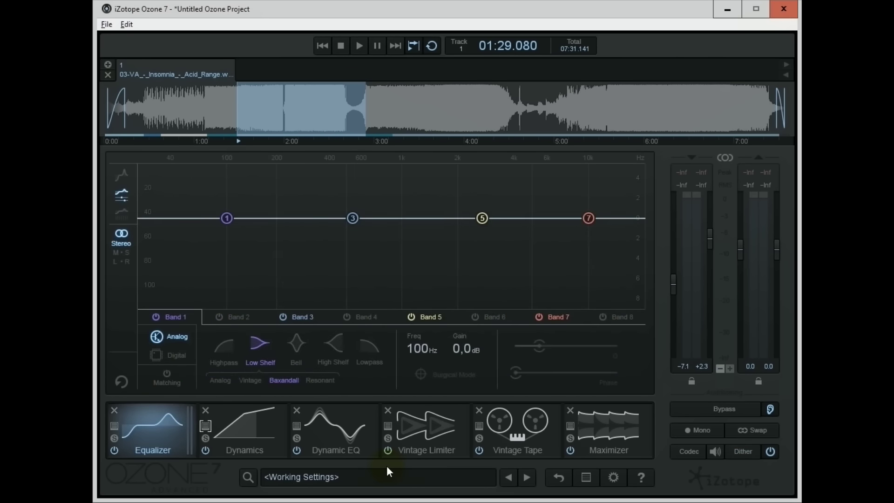
# Open the edit history and store snapshot A at "DITH Filter DC Offset: On" and snapshot B at the last "DITH Bypass: Off".
pyautogui.click(586, 477)
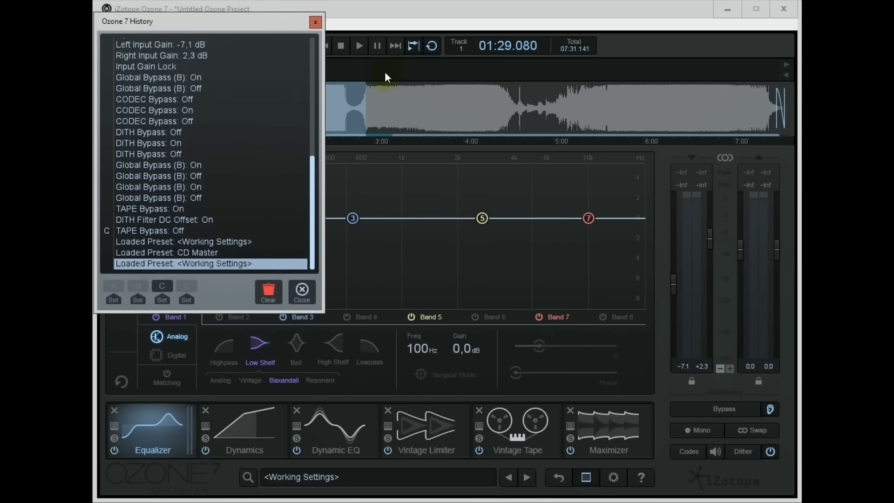
pyautogui.moveTo(293, 25); pyautogui.dragTo(295, 49)
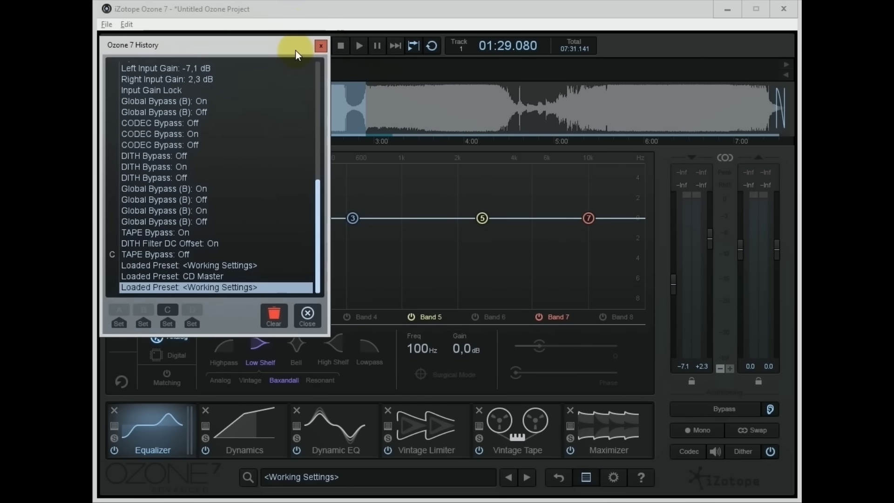
pyautogui.click(169, 242)
pyautogui.click(119, 323)
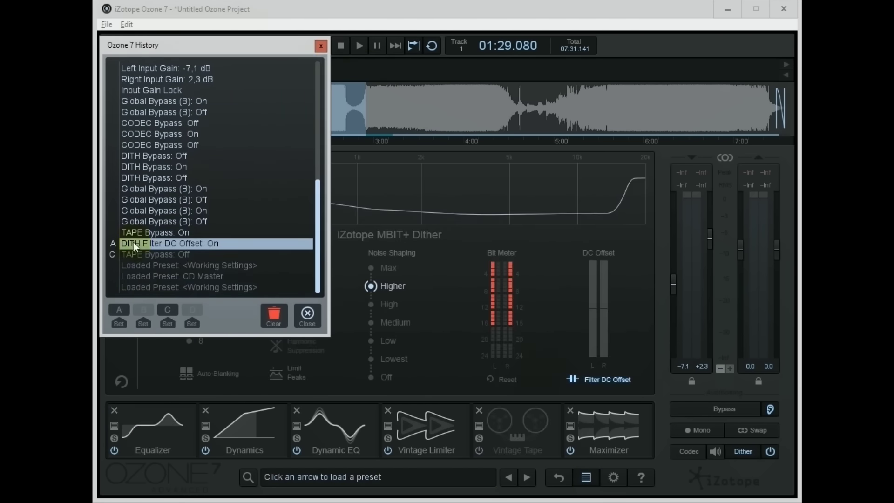
pyautogui.click(144, 323)
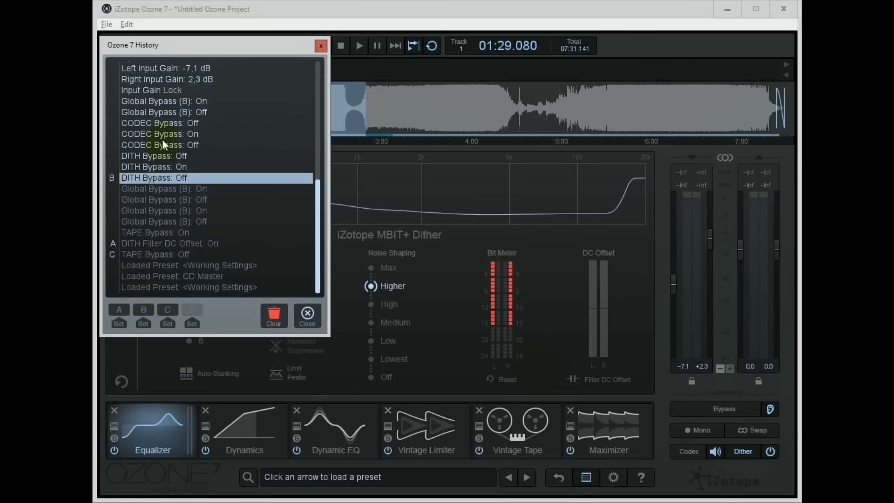
# Store snapshot C at "CODEC Bypass: On" and snapshot D at the first "Global Bypass (B): On", and close the history.
pyautogui.click(162, 135)
pyautogui.click(167, 325)
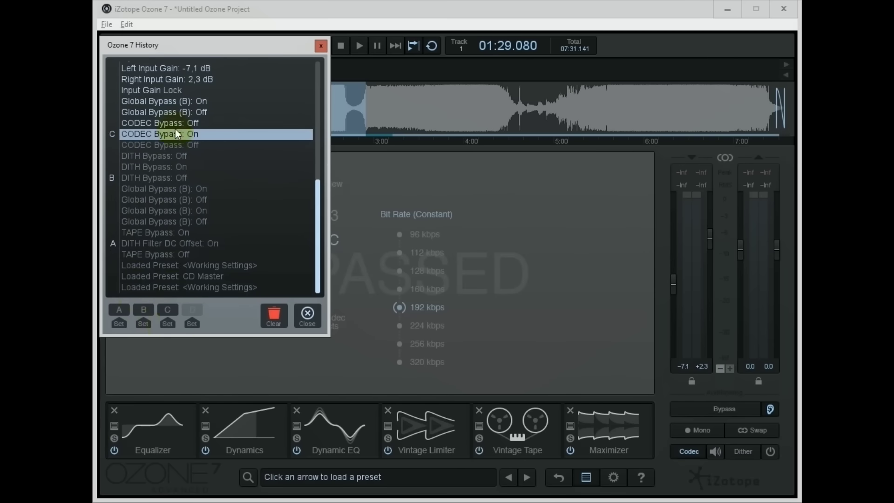
pyautogui.click(172, 102)
pyautogui.click(192, 325)
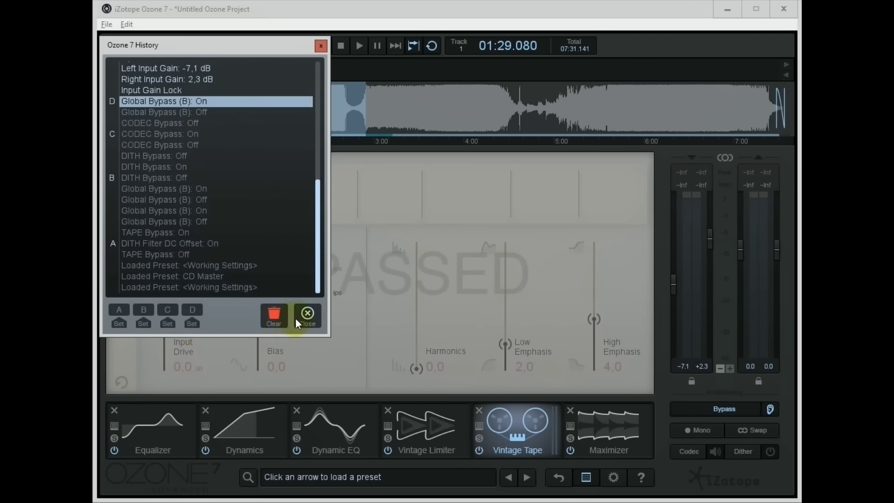
pyautogui.click(306, 315)
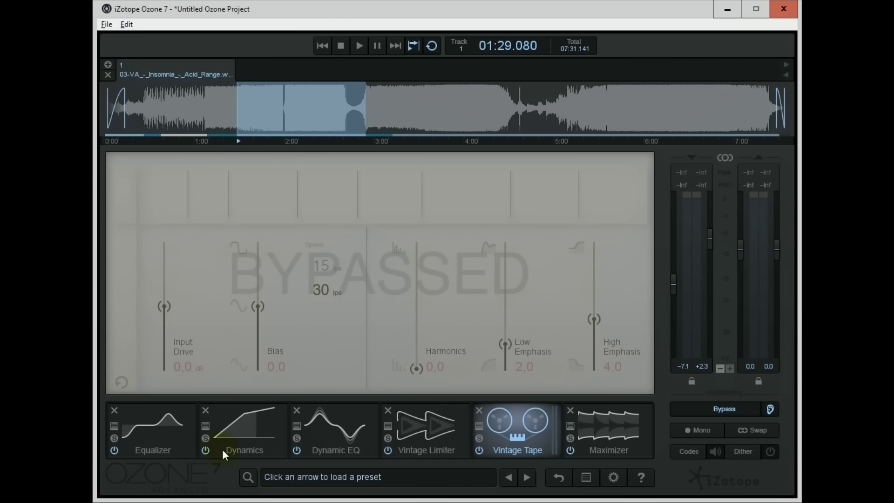
# Open the preset manager and try genre-specific mastering presets, ending with Garage Trio.
pyautogui.click(247, 475)
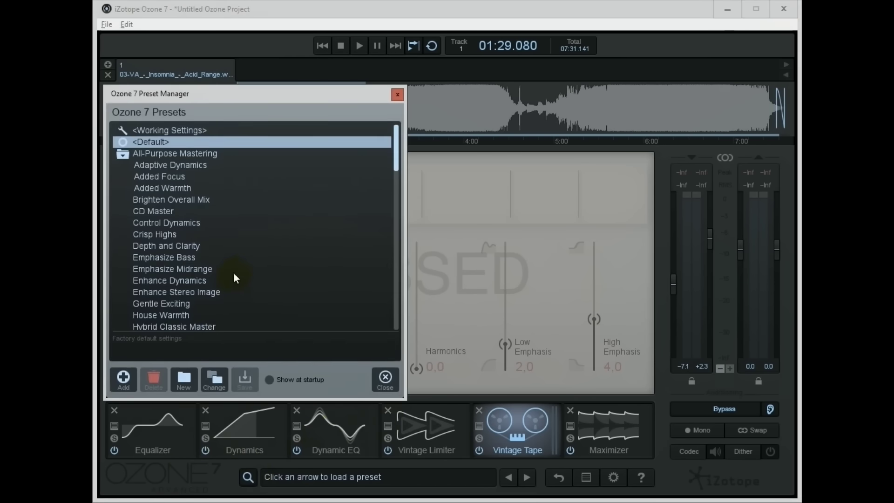
pyautogui.click(122, 154)
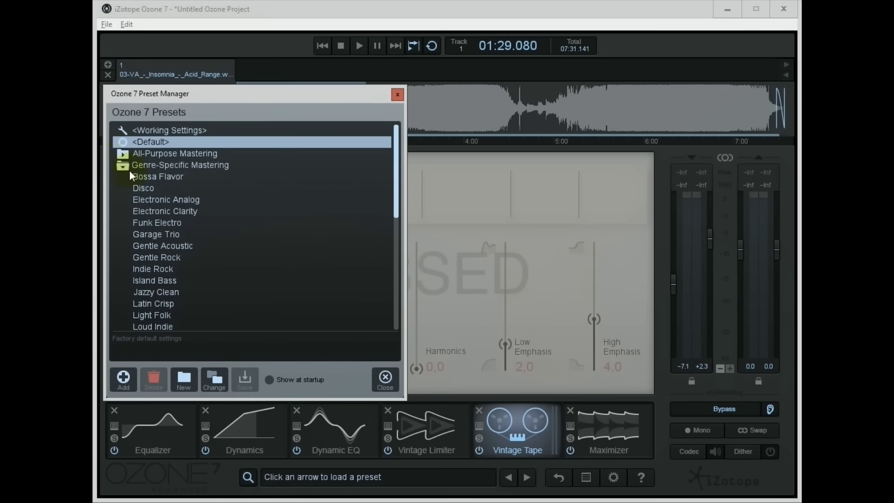
pyautogui.click(141, 188)
pyautogui.click(158, 256)
pyautogui.click(149, 235)
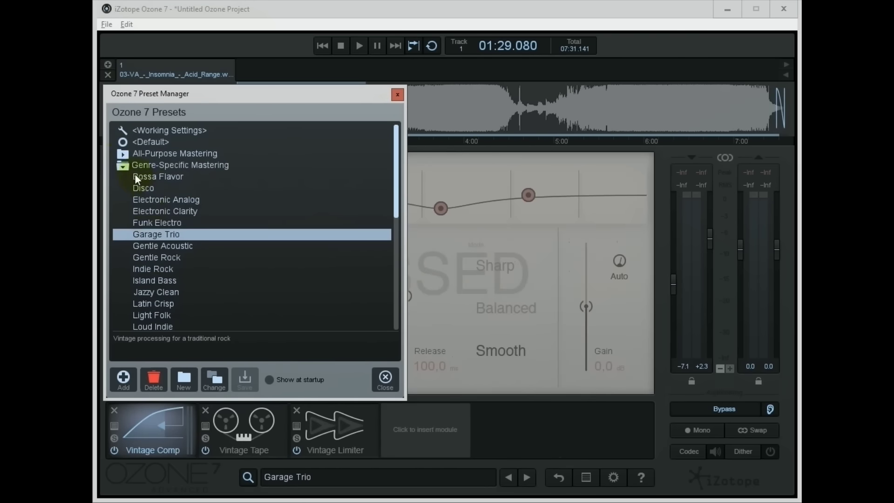
# Restore the <Working Settings> preset and expand the Greg Calbi Mastering Presets folder under Signature Presets.
pyautogui.click(124, 167)
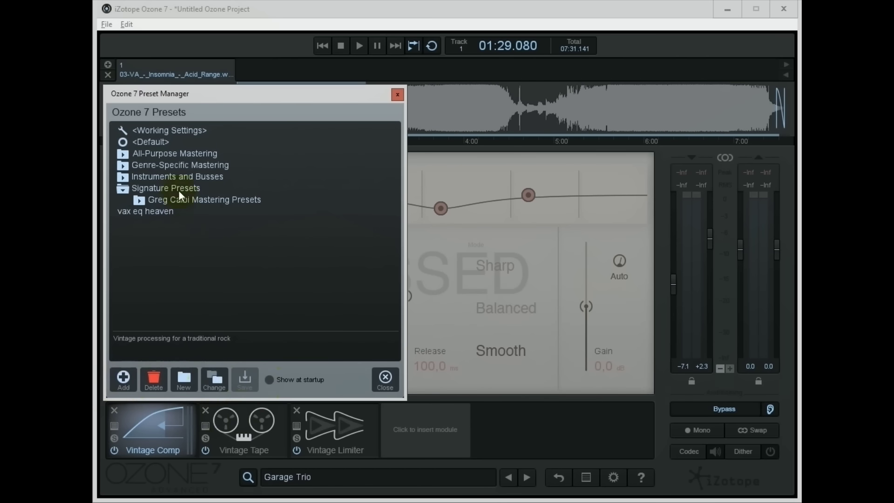
pyautogui.click(171, 132)
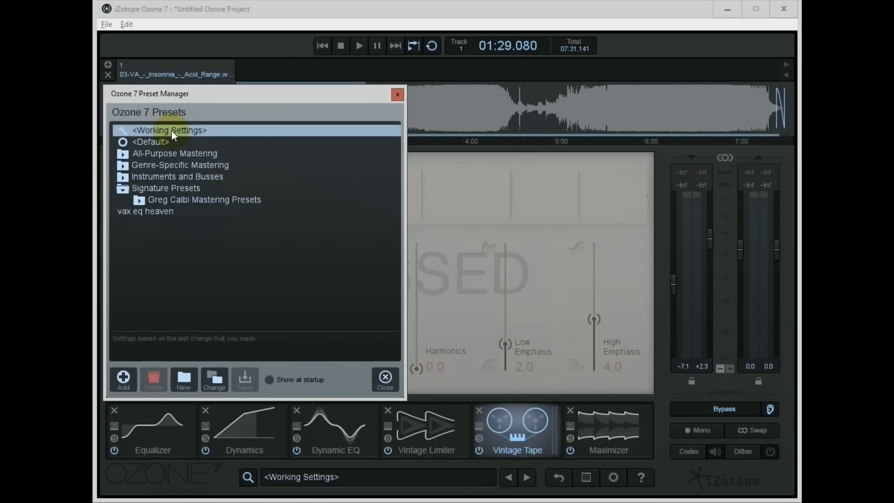
pyautogui.click(141, 199)
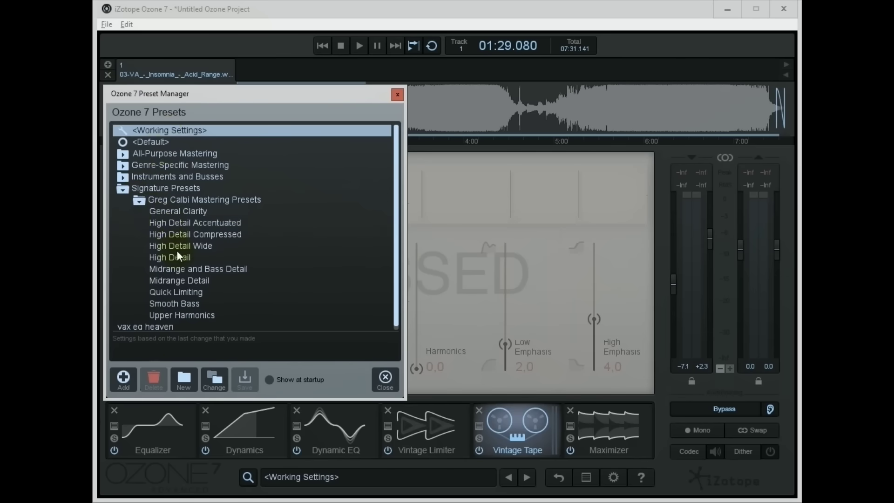
# Try the High Detail Compressed and Midrange and Bass Detail signature presets, returning to <Working Settings> after each.
pyautogui.click(176, 234)
pyautogui.click(165, 134)
pyautogui.click(178, 268)
pyautogui.click(164, 130)
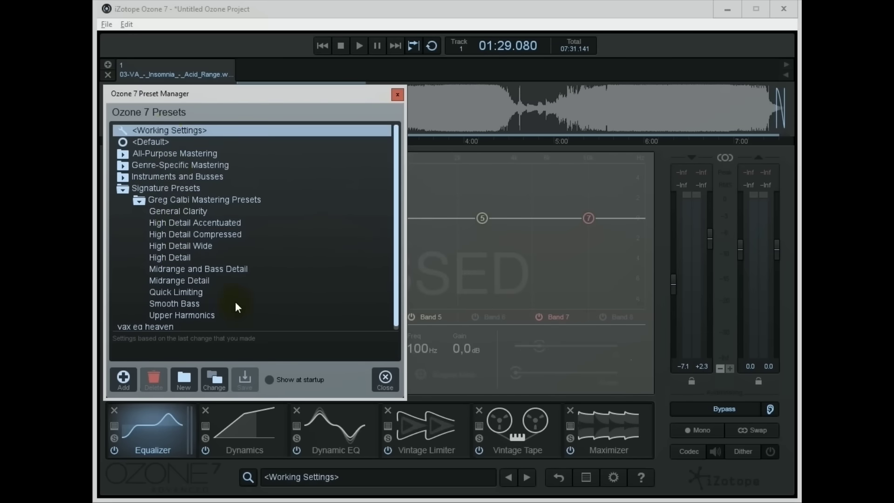
# View the General Clarity preset's options, collapse the Greg Calbi Mastering Presets folder, and close the preset manager.
pyautogui.rightClick(170, 211)
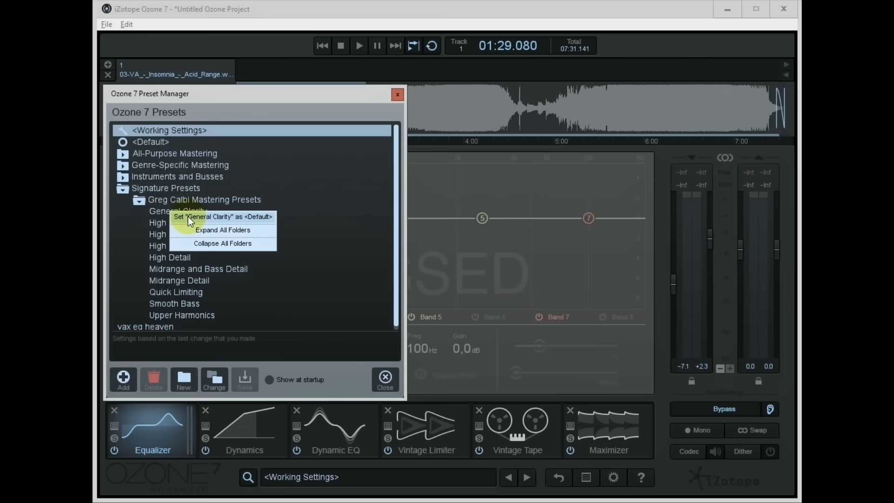
pyautogui.click(140, 201)
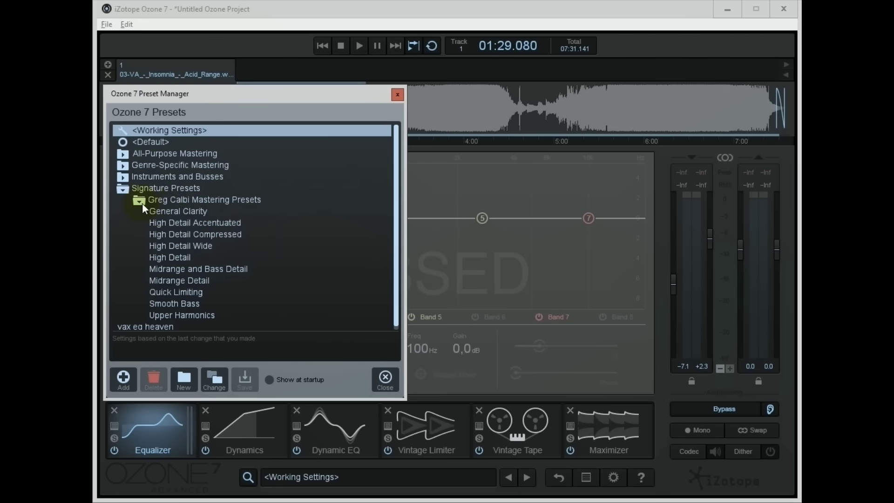
pyautogui.click(142, 203)
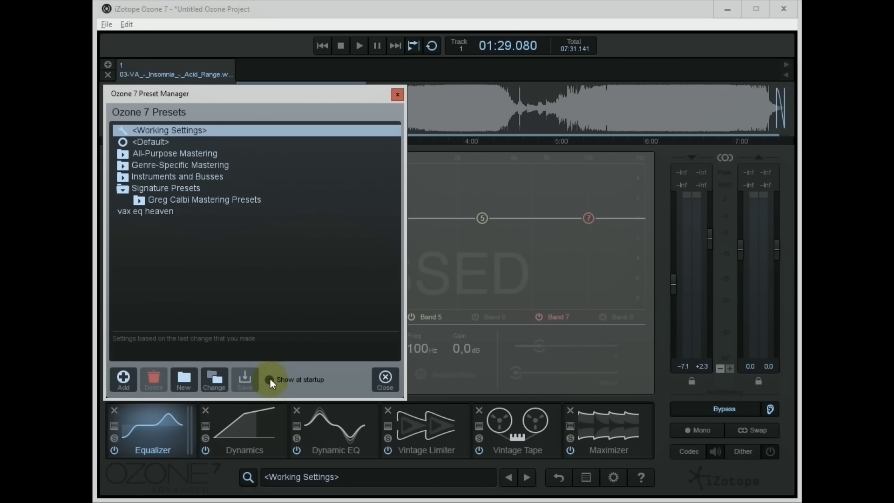
pyautogui.click(376, 380)
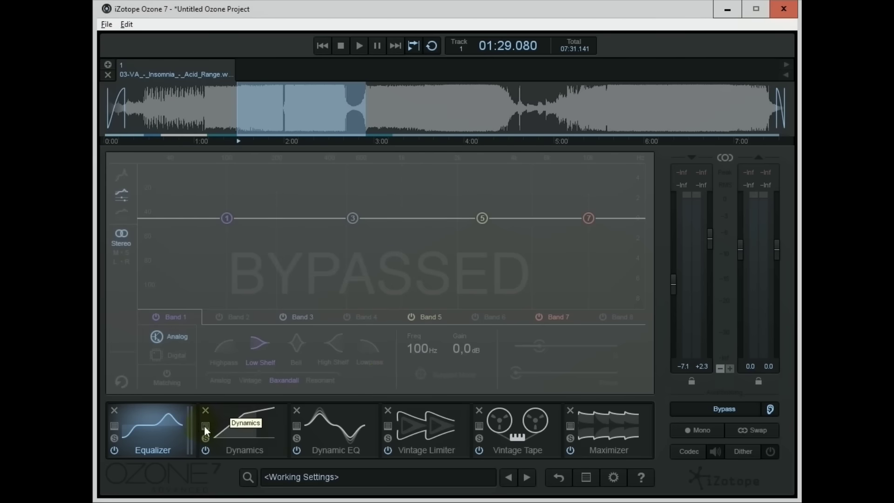
# View the Dynamic EQ module's own preset list and close it without loading a preset.
pyautogui.click(296, 425)
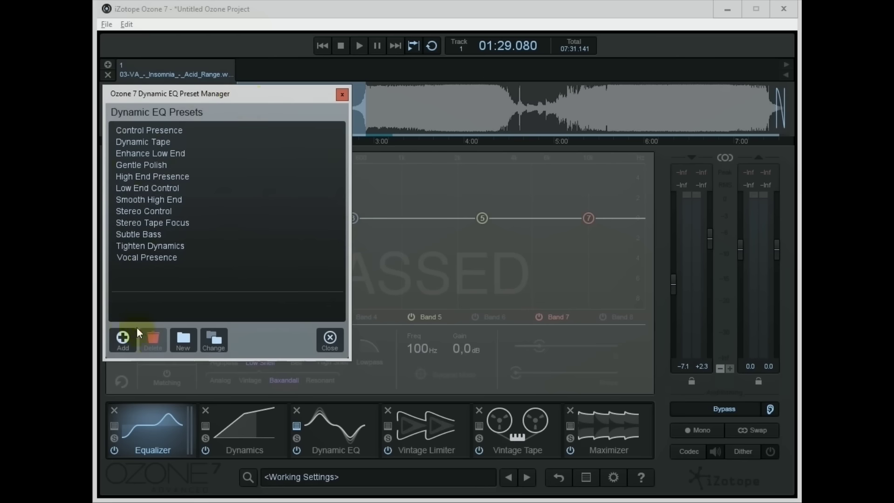
pyautogui.click(331, 340)
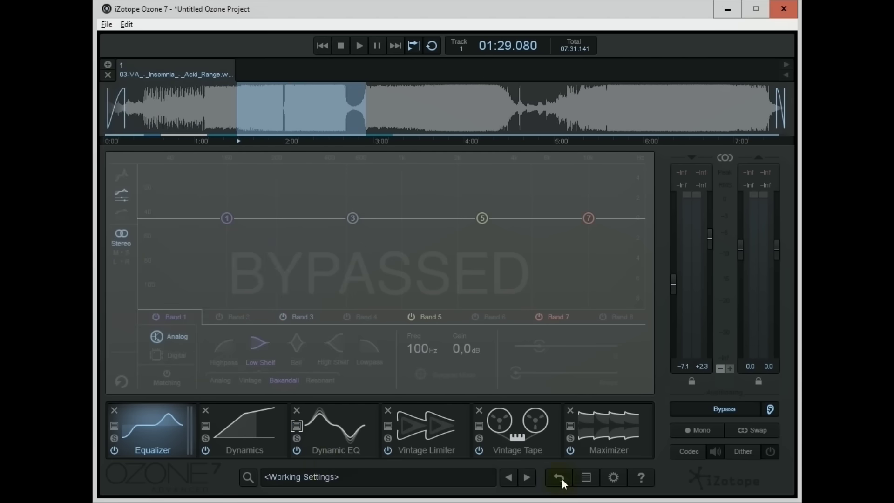
# Open the General options, set the frame rate limiter to 60, and review the update-check and history depth choices.
pyautogui.click(614, 477)
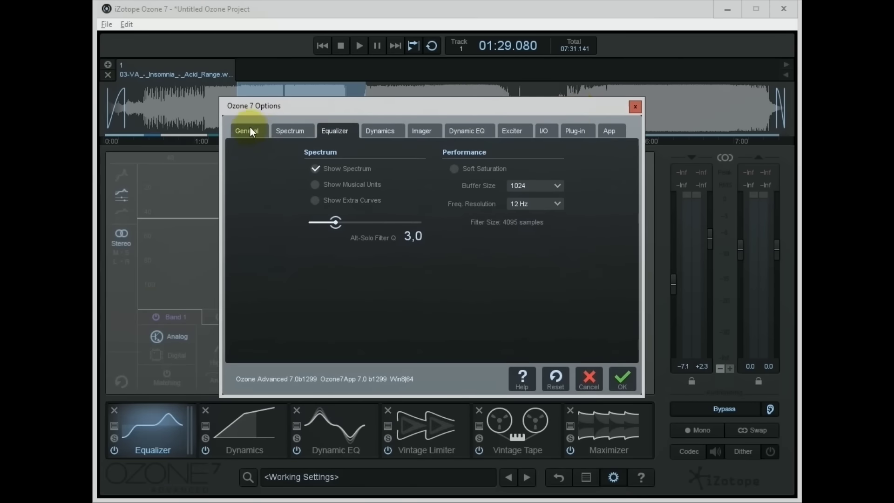
pyautogui.click(251, 131)
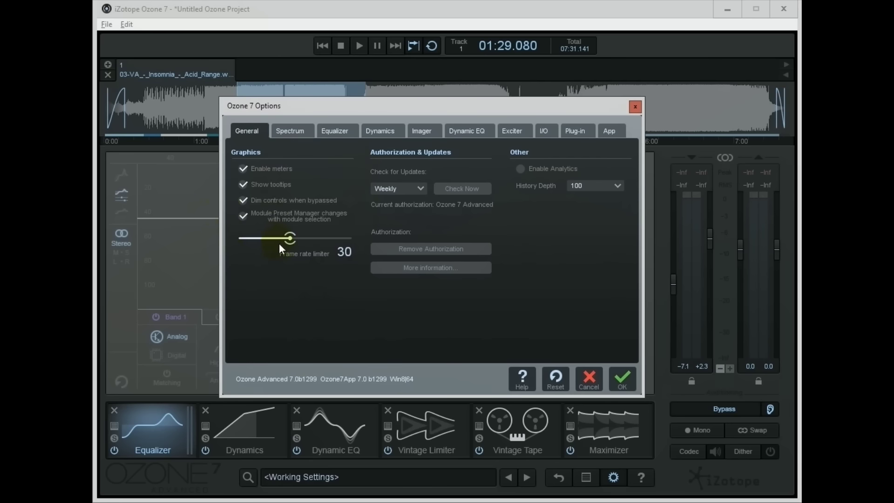
pyautogui.moveTo(290, 239); pyautogui.dragTo(339, 239)
pyautogui.click(424, 188)
pyautogui.click(424, 188)
pyautogui.click(600, 189)
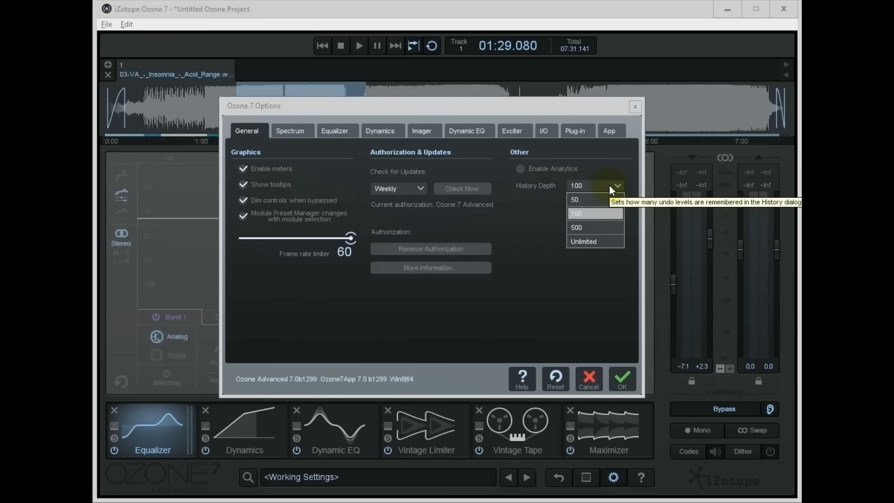
pyautogui.click(608, 184)
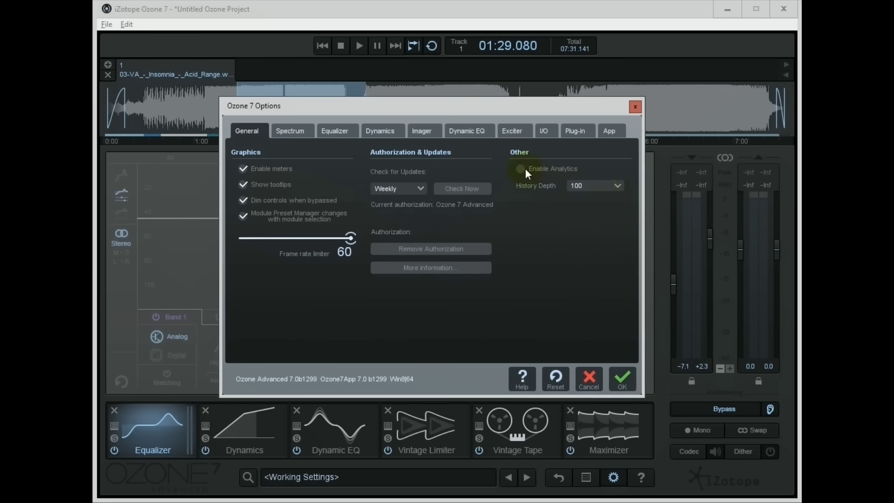
# Review the spectrum type and window size choices in the Spectrum options.
pyautogui.click(290, 133)
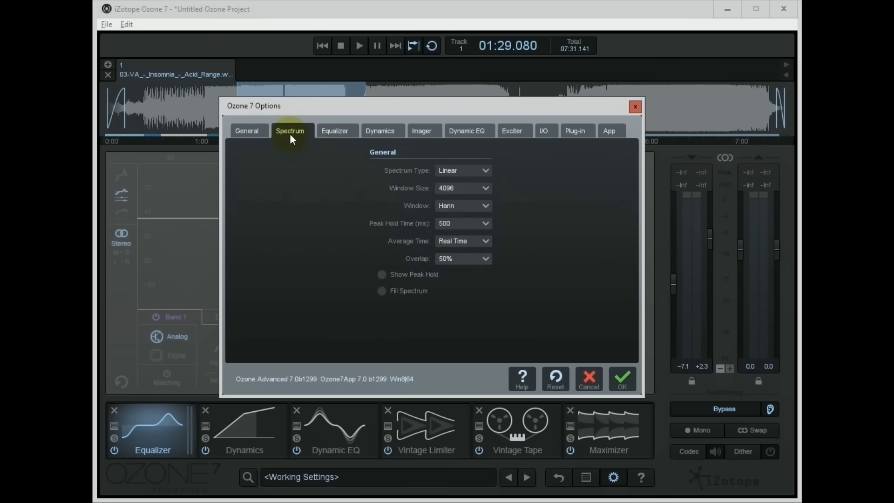
pyautogui.click(478, 169)
pyautogui.click(479, 179)
pyautogui.click(480, 186)
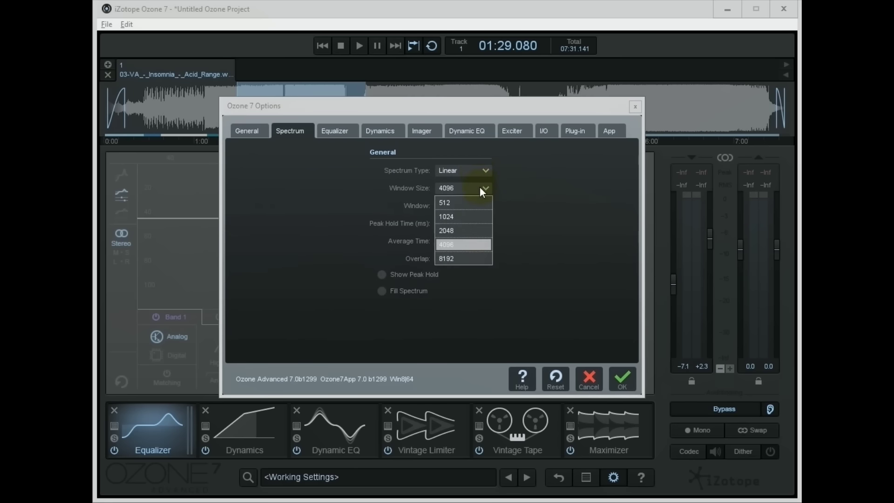
pyautogui.click(482, 188)
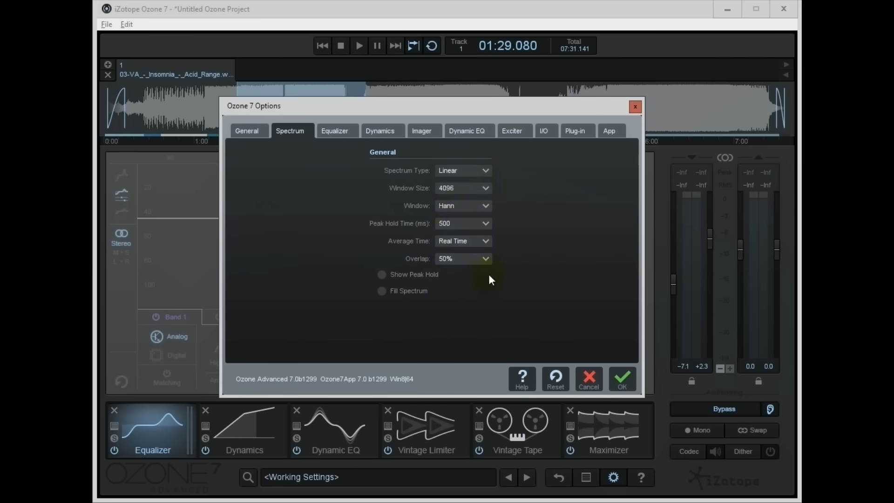
# Try Show Musical Units and Show Extra Curves in the Equalizer options, turning each back off.
pyautogui.click(335, 132)
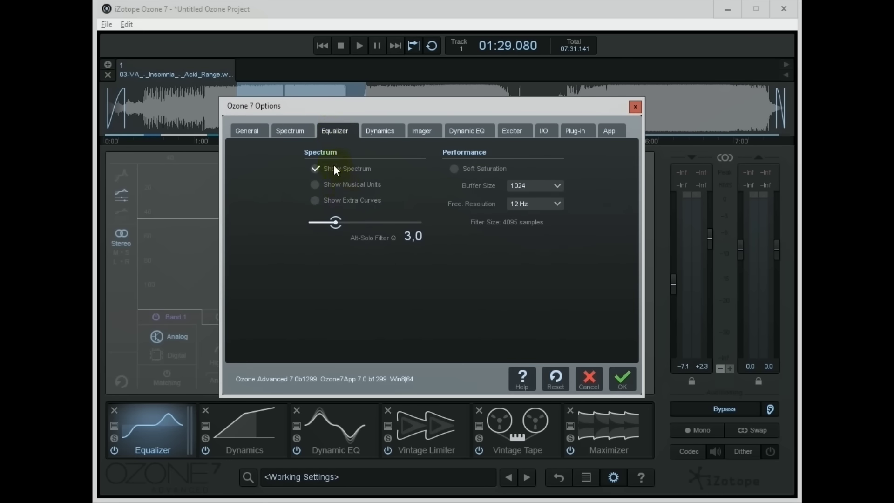
pyautogui.click(317, 184)
pyautogui.click(317, 186)
pyautogui.click(315, 203)
pyautogui.moveTo(313, 112); pyautogui.dragTo(346, 93)
pyautogui.click(348, 179)
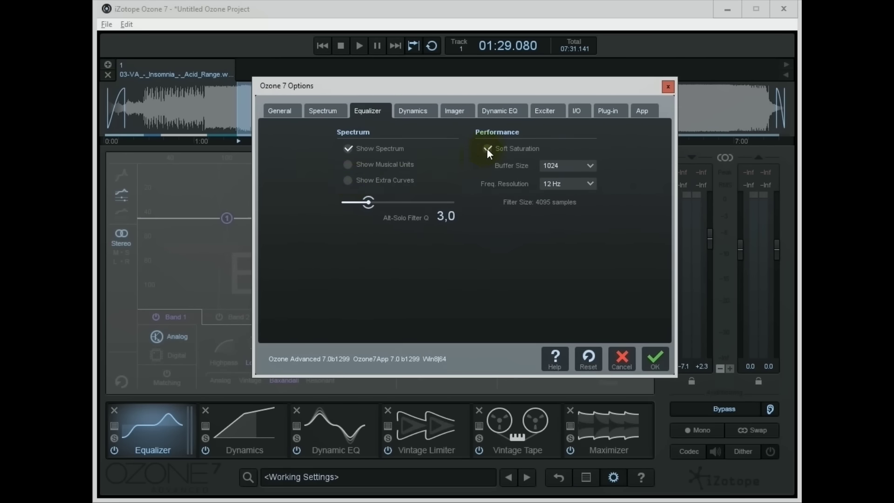
# Review the equalizer's Soft Saturation option and its buffer size and frequency resolution choices.
pyautogui.moveTo(487, 149)
pyautogui.click(590, 163)
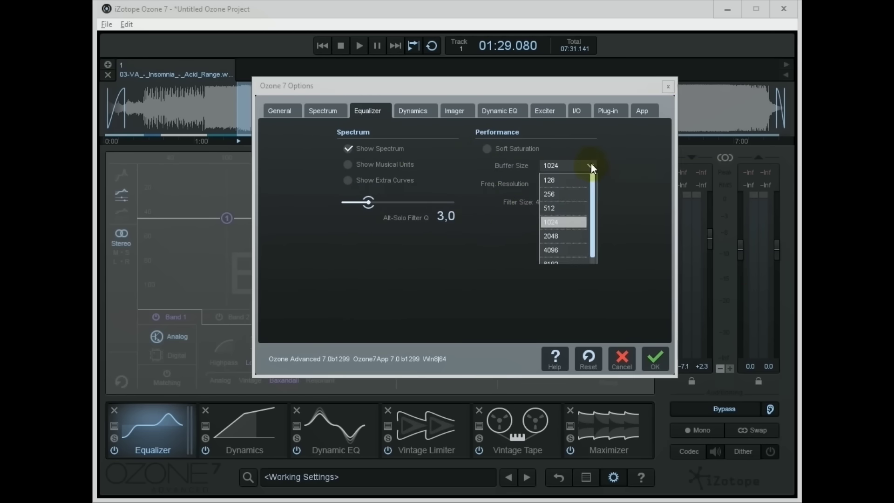
pyautogui.click(590, 166)
pyautogui.click(591, 184)
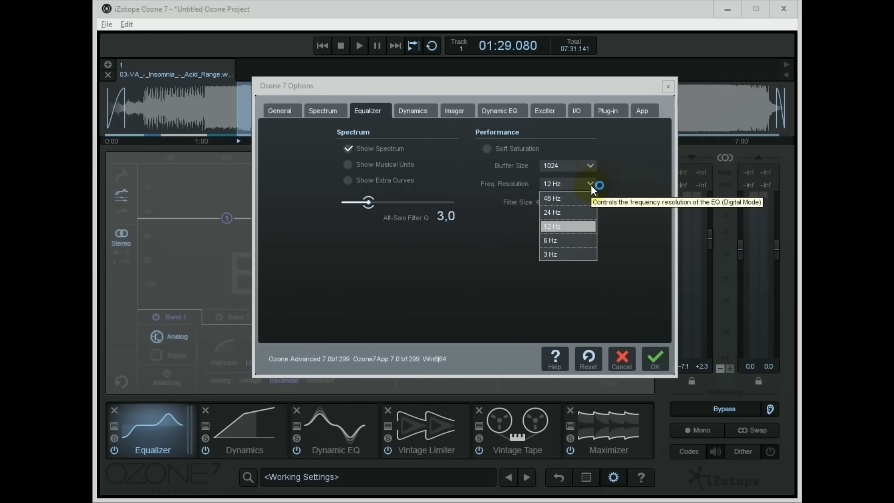
pyautogui.click(590, 184)
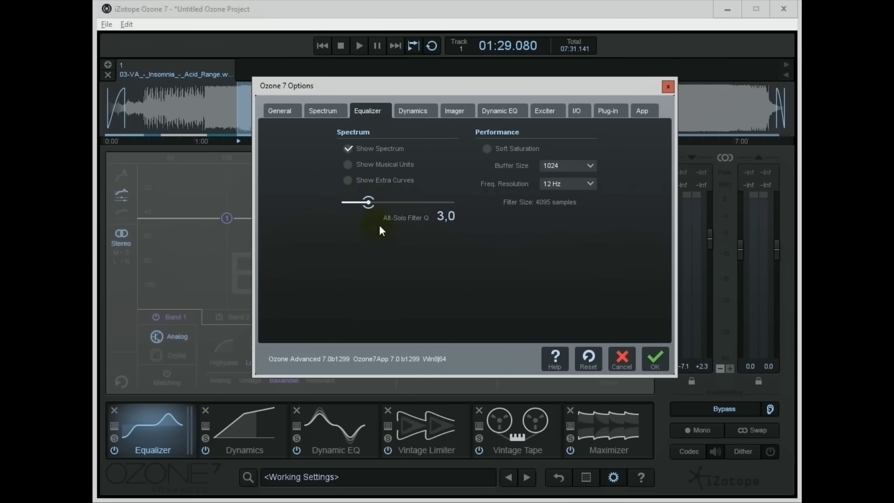
# Try the Digital crossover type in the Dynamics options, check the crossover buffer size, and return the type to Hybrid.
pyautogui.click(411, 113)
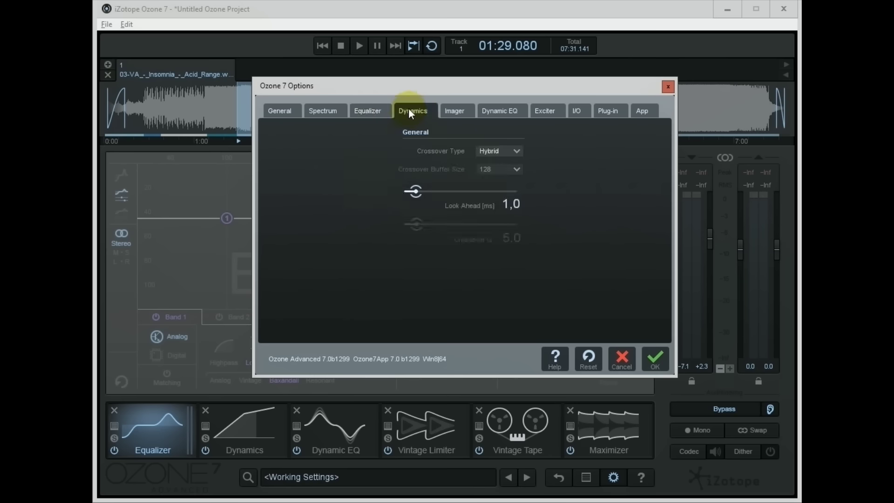
pyautogui.click(500, 153)
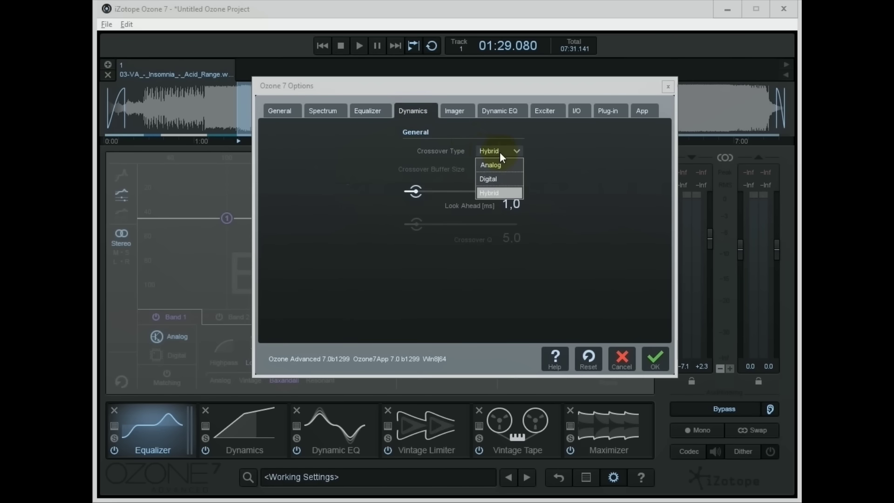
pyautogui.click(509, 192)
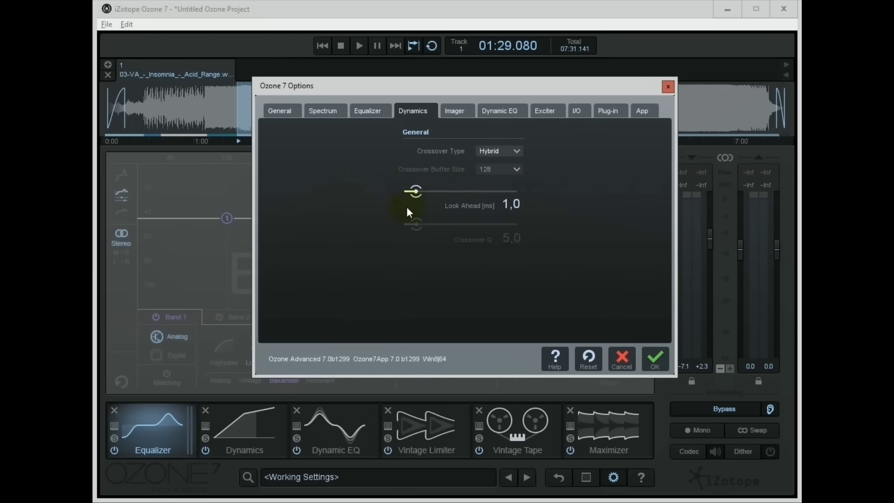
pyautogui.click(508, 158)
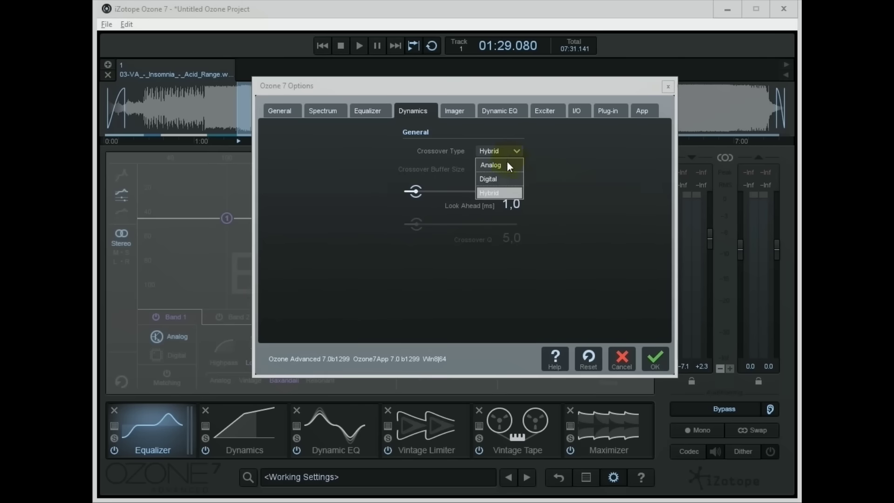
pyautogui.click(502, 174)
pyautogui.click(514, 171)
pyautogui.click(515, 172)
pyautogui.click(508, 154)
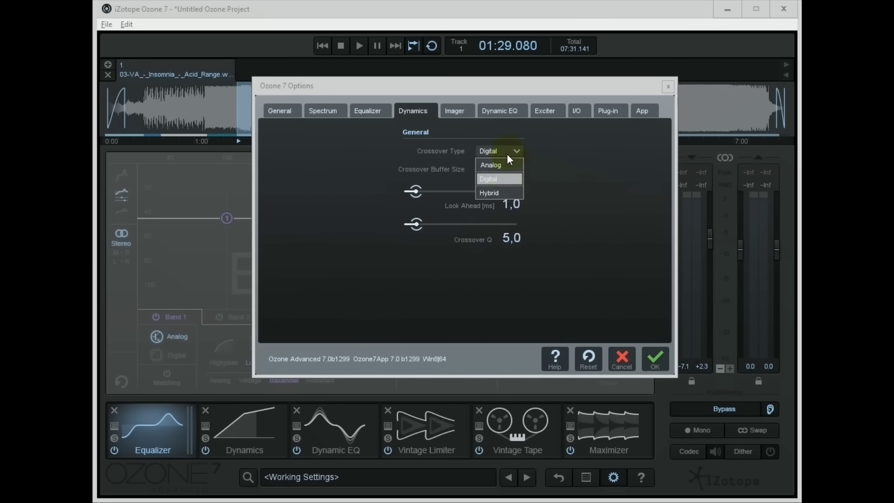
pyautogui.click(504, 190)
# Review the vectorscope detection choices in the Imager options and set the crossover type to Digital.
pyautogui.click(455, 120)
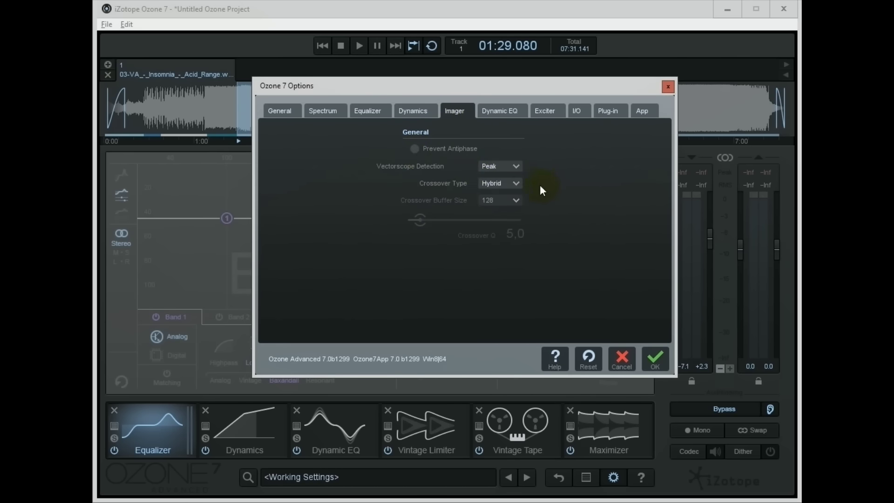
pyautogui.click(514, 170)
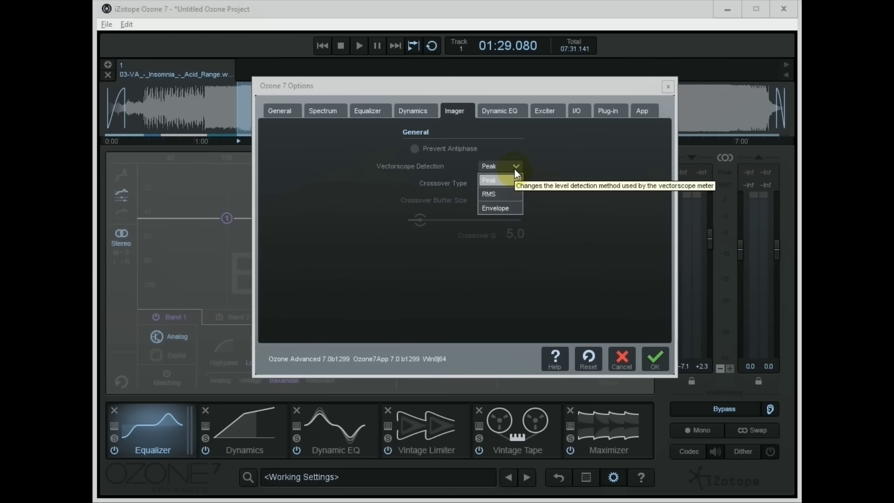
pyautogui.click(515, 169)
pyautogui.click(516, 182)
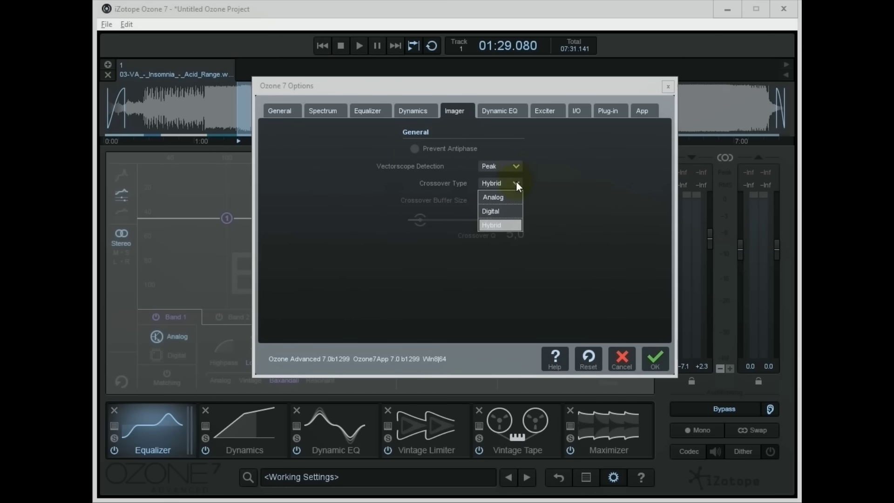
pyautogui.click(516, 183)
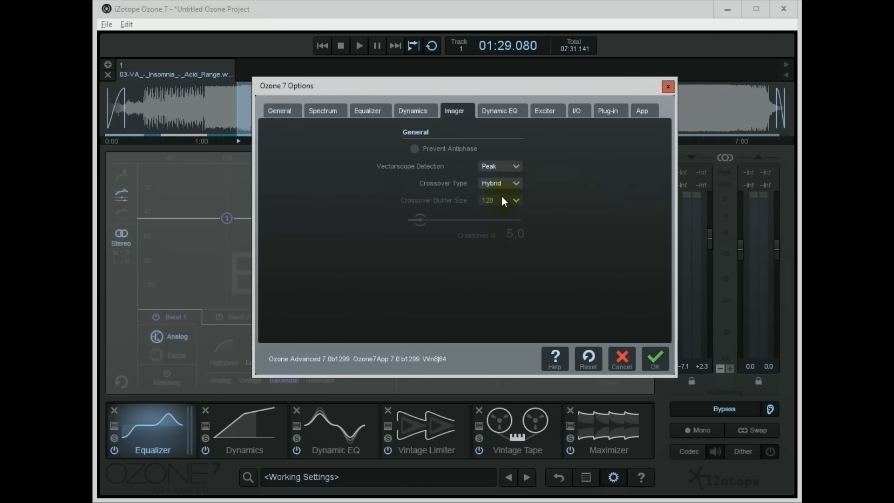
pyautogui.click(508, 183)
pyautogui.click(506, 208)
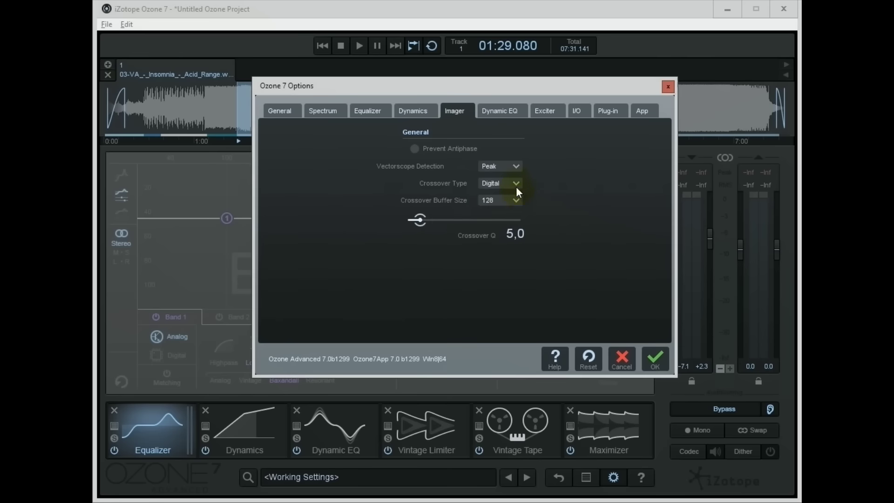
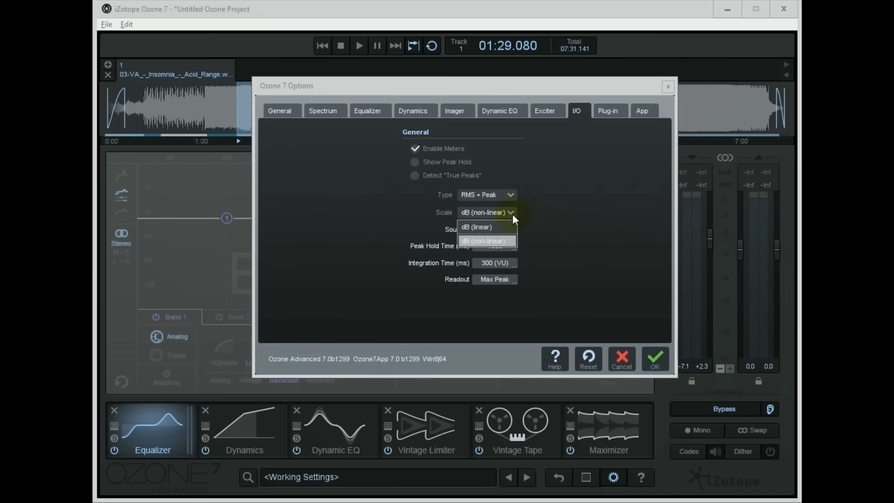
# Switch the I/O meter source, trying Mid/Side, and view the enabled plug-in formats and VST folders.
pyautogui.click(512, 229)
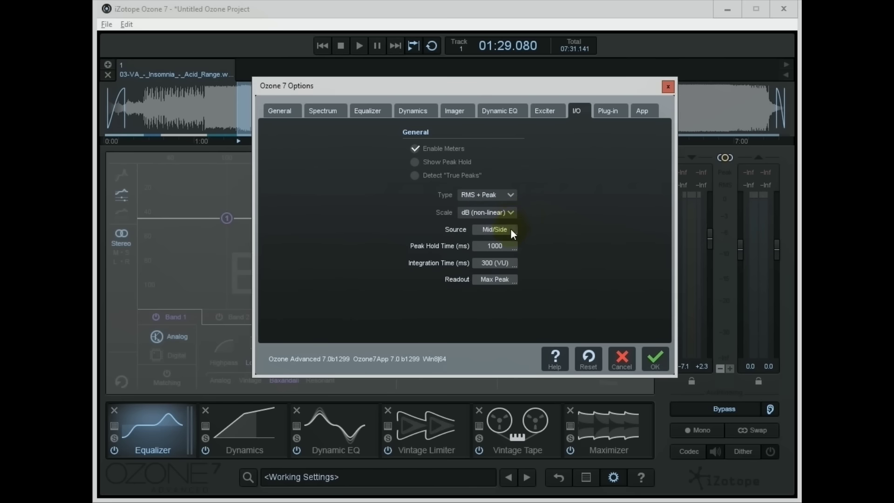
pyautogui.click(512, 231)
pyautogui.click(603, 114)
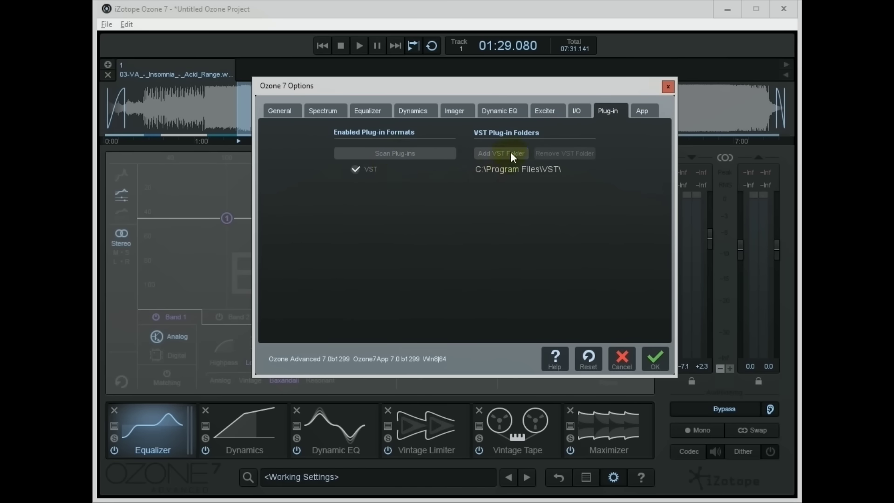
# Try turning off Show Waveform Segments Overlay in the App options, restoring it to on each time.
pyautogui.click(645, 113)
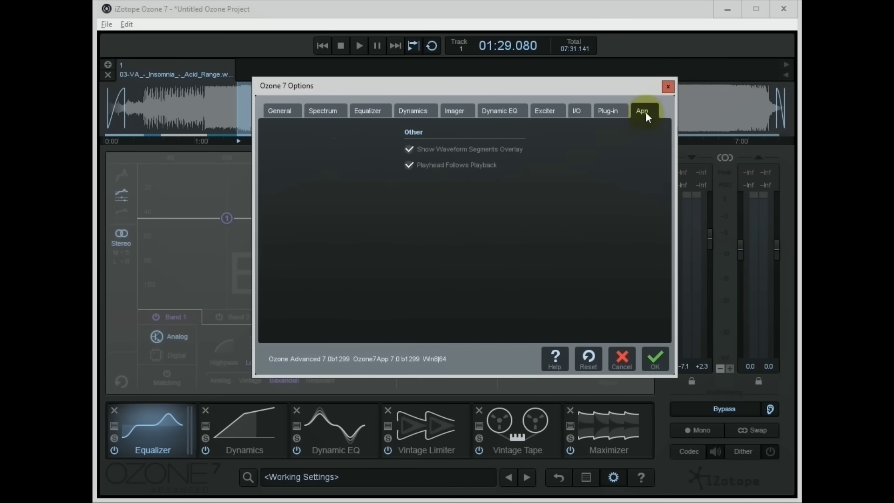
pyautogui.click(481, 150)
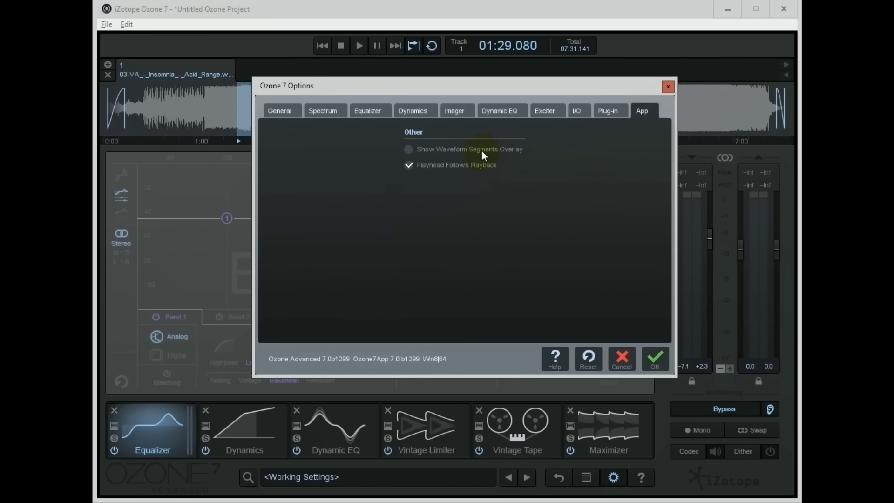
pyautogui.click(479, 150)
pyautogui.click(480, 152)
pyautogui.click(479, 151)
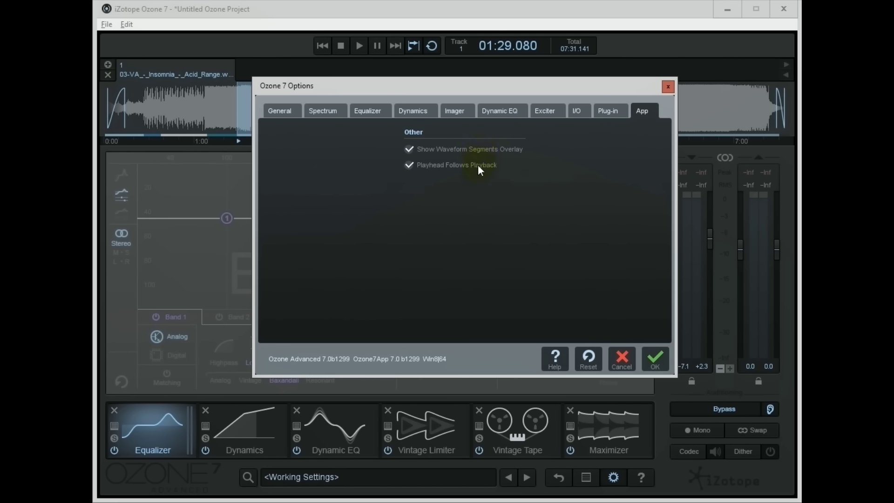
# Try turning off Playhead Follows Playback in the App options, leave it on, and accept the options dialog.
pyautogui.click(471, 168)
pyautogui.click(470, 164)
pyautogui.click(470, 164)
pyautogui.click(470, 165)
pyautogui.click(470, 165)
pyautogui.click(471, 165)
pyautogui.click(655, 358)
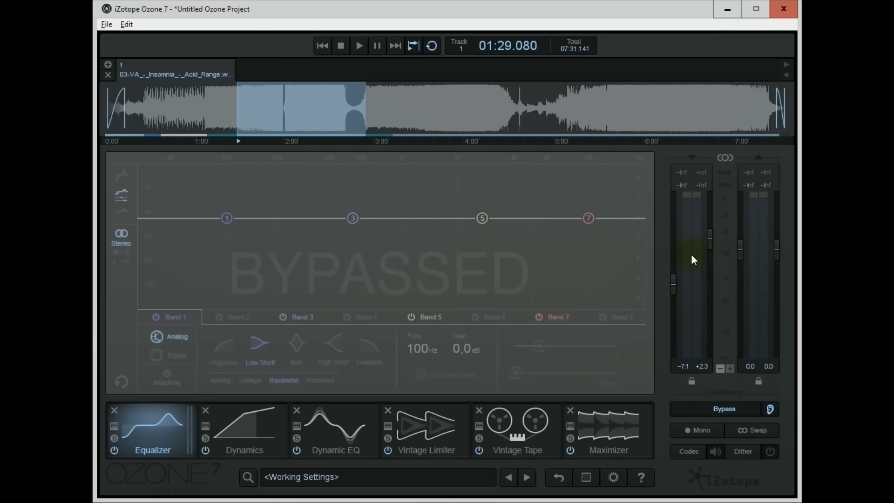
# Reset both input gain faders to 0 dB, lower them together to -4.1 dB during playback, and pause the track.
pyautogui.doubleClick(675, 280)
pyautogui.click(675, 279)
pyautogui.doubleClick(674, 278)
pyautogui.press('space')
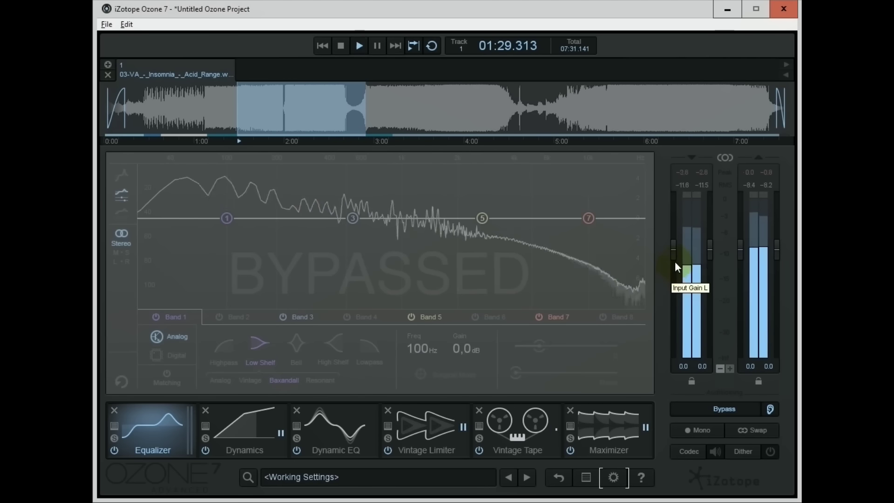
pyautogui.moveTo(675, 248); pyautogui.dragTo(675, 269)
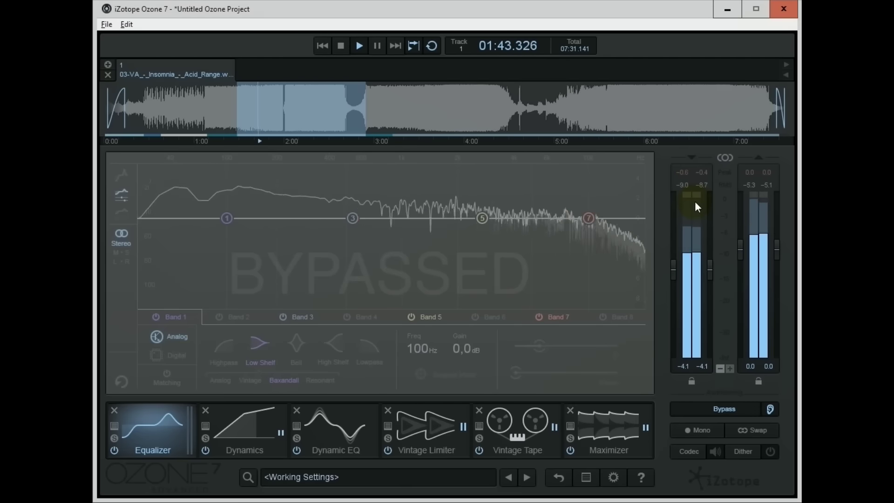
pyautogui.press('space')
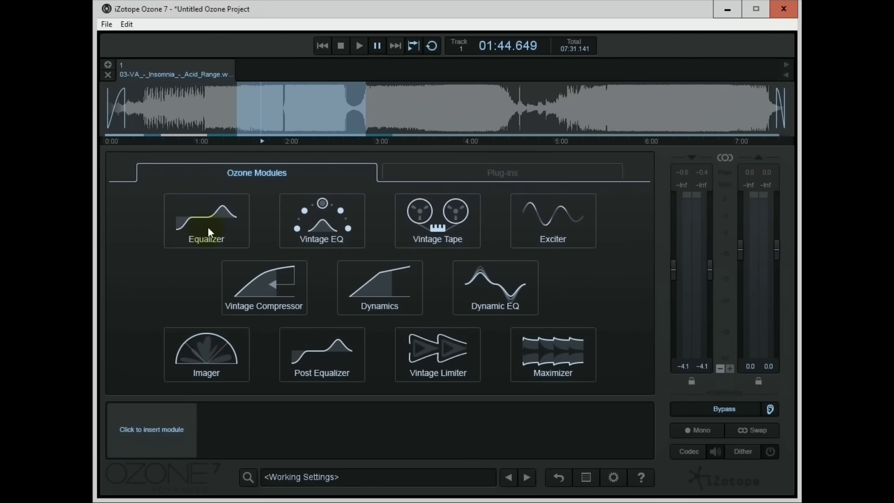
# Insert the Equalizer module into the empty chain and switch it off and on again.
pyautogui.click(208, 226)
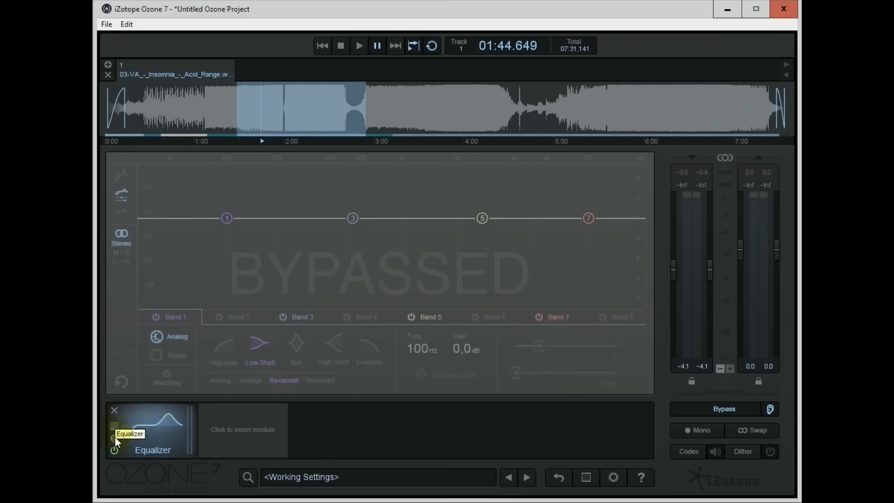
pyautogui.click(114, 449)
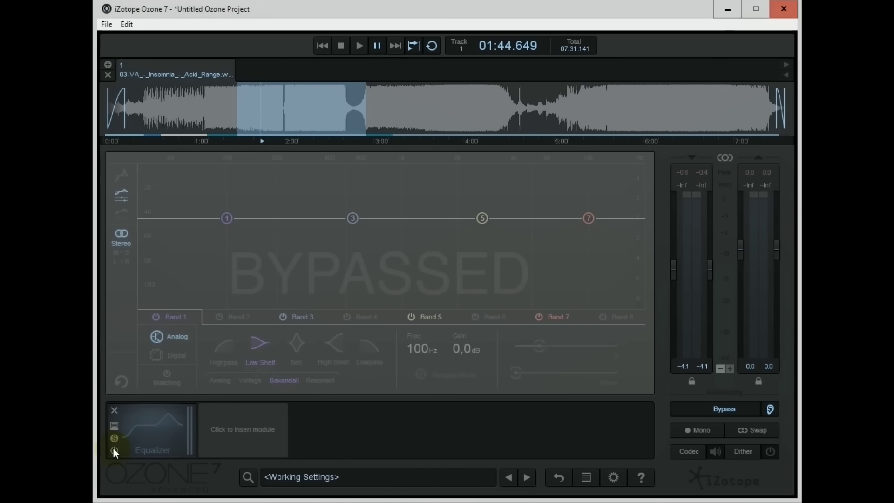
pyautogui.click(113, 448)
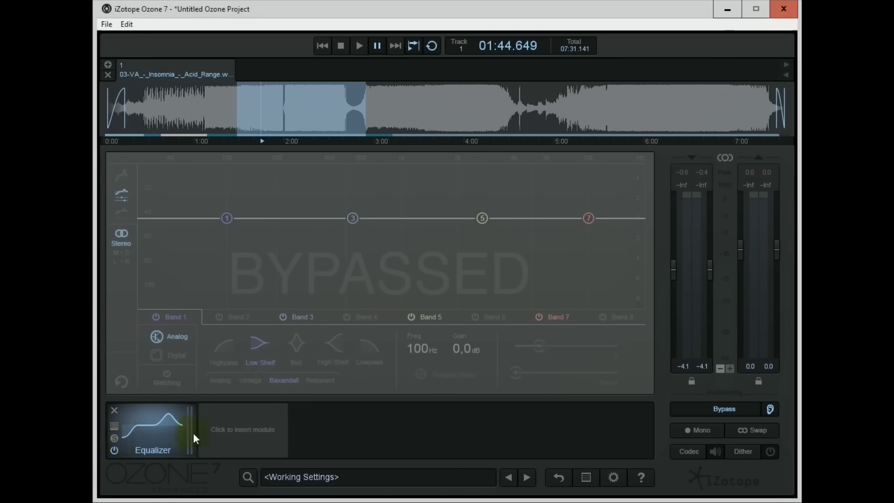
# Add the Vintage Tape and Dynamics modules after the Equalizer and reorder the chain so Dynamics sits before Vintage Tape.
pyautogui.click(244, 429)
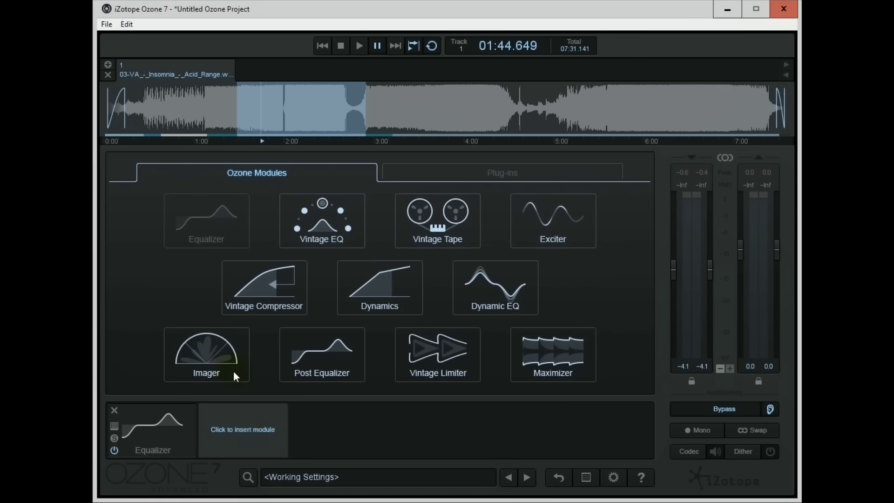
pyautogui.click(443, 228)
pyautogui.click(331, 407)
pyautogui.click(376, 309)
pyautogui.moveTo(340, 412)
pyautogui.mouseDown()
pyautogui.moveTo(246, 437)
pyautogui.moveTo(343, 428)
pyautogui.mouseUp()
pyautogui.moveTo(267, 434); pyautogui.dragTo(344, 424)
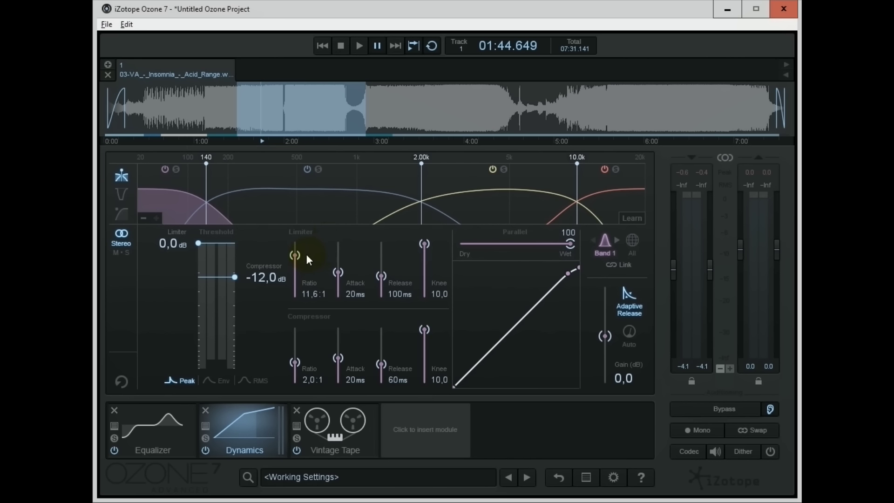
# Try different limiter ratio and attack settings on band 1 of the Dynamics module.
pyautogui.moveTo(293, 253)
pyautogui.mouseDown()
pyautogui.moveTo(291, 278)
pyautogui.moveTo(294, 253)
pyautogui.moveTo(293, 269)
pyautogui.mouseUp()
pyautogui.moveTo(295, 291); pyautogui.dragTo(301, 249)
pyautogui.moveTo(338, 272); pyautogui.dragTo(335, 288)
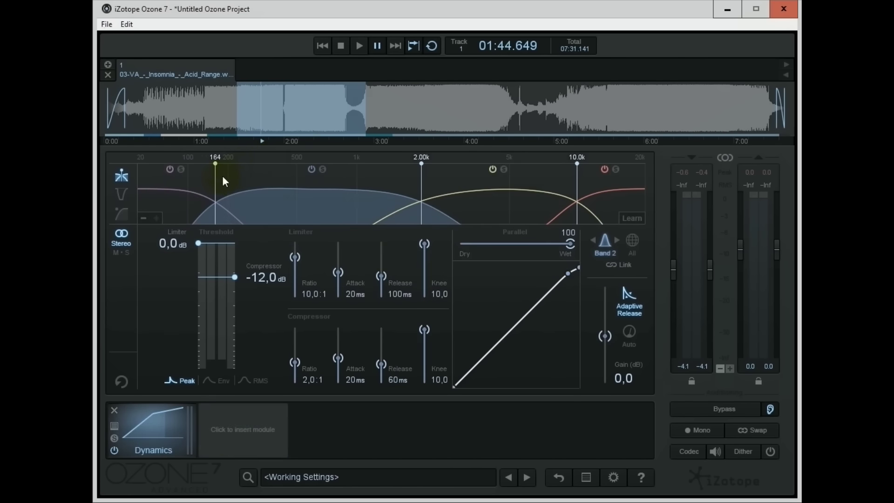
# Move the first Dynamics crossover to 174 Hz and the second one to 2.29 kHz.
pyautogui.moveTo(216, 172); pyautogui.dragTo(219, 182)
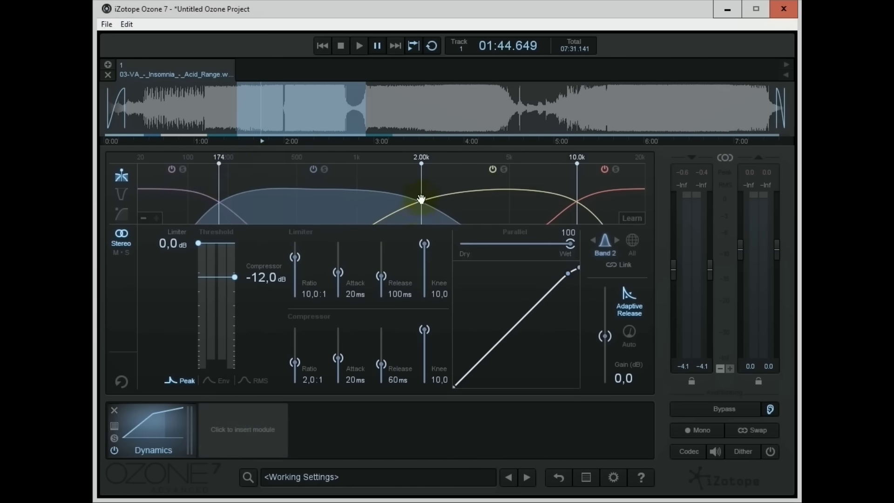
pyautogui.moveTo(421, 199); pyautogui.dragTo(434, 199)
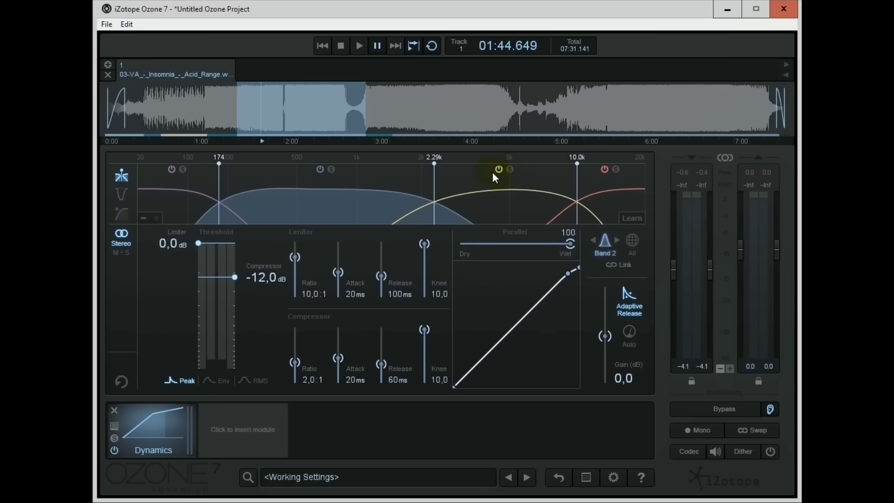
# Remove band 2 and one more band from the Dynamics module, and add bands back until there are four.
pyautogui.rightClick(388, 177)
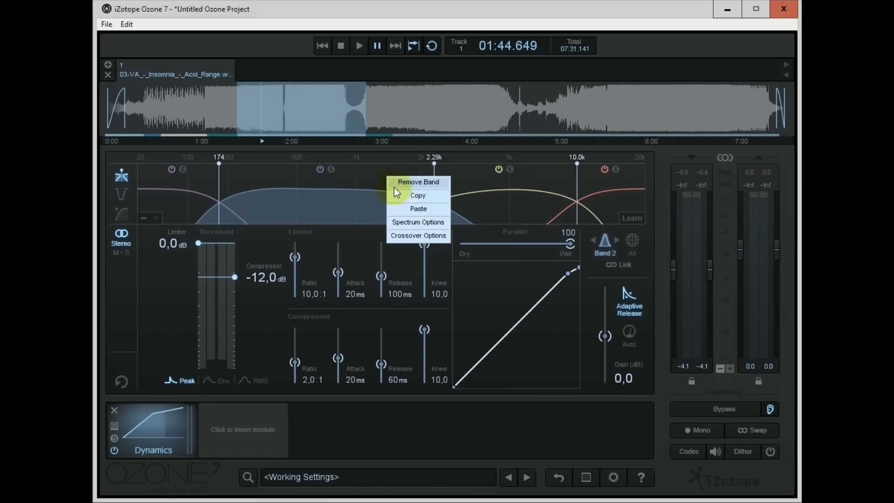
pyautogui.click(394, 185)
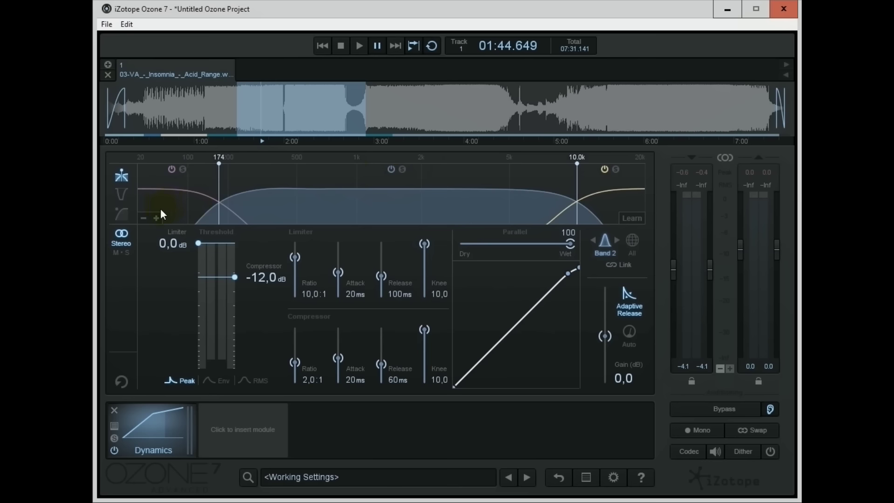
pyautogui.click(145, 216)
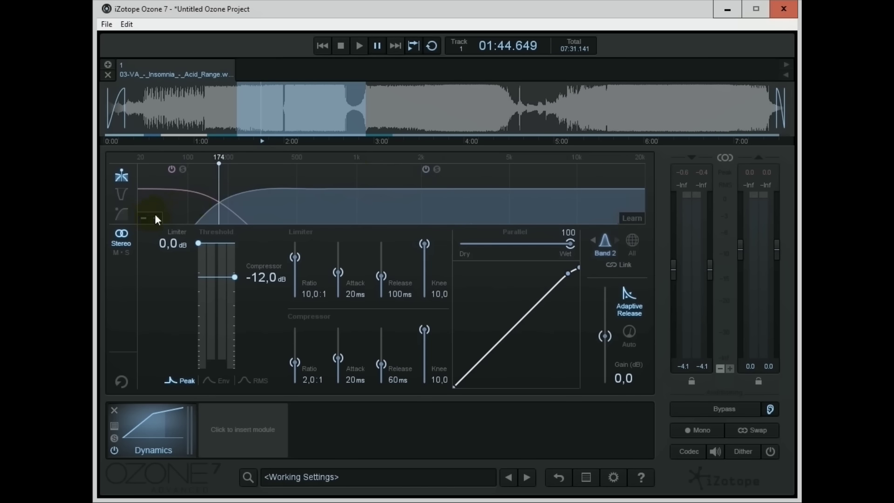
pyautogui.click(156, 215)
pyautogui.click(157, 216)
pyautogui.click(158, 216)
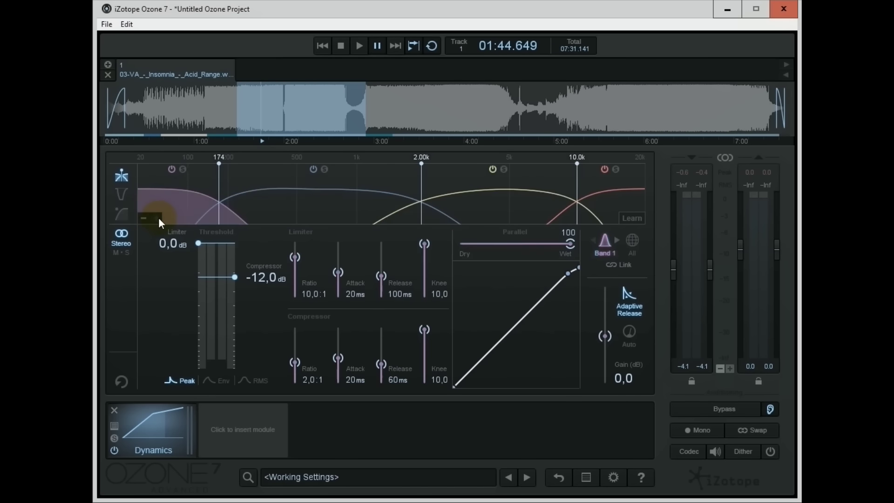
# Set band 2's limiter ratio to 1.2:1 and attack to 0 ms, and overwrite band 2 with settings copied from band 3.
pyautogui.click(273, 211)
pyautogui.moveTo(338, 272); pyautogui.dragTo(343, 279)
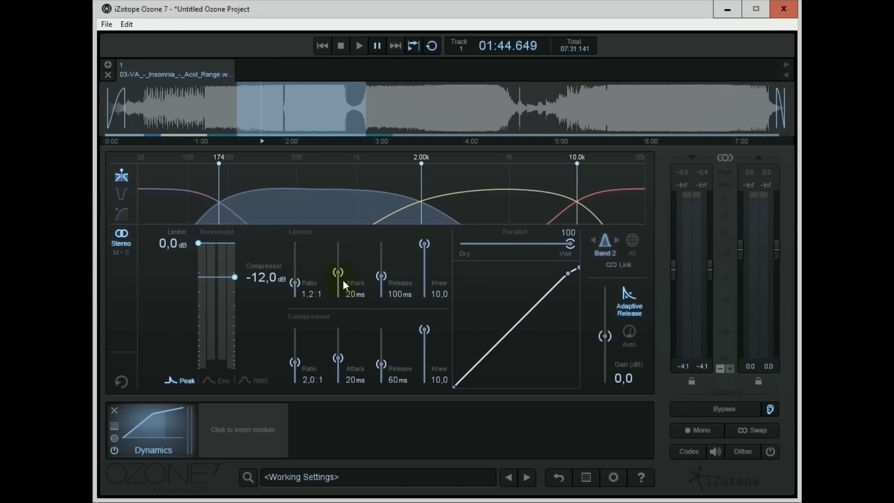
pyautogui.rightClick(461, 211)
pyautogui.click(475, 226)
pyautogui.rightClick(356, 198)
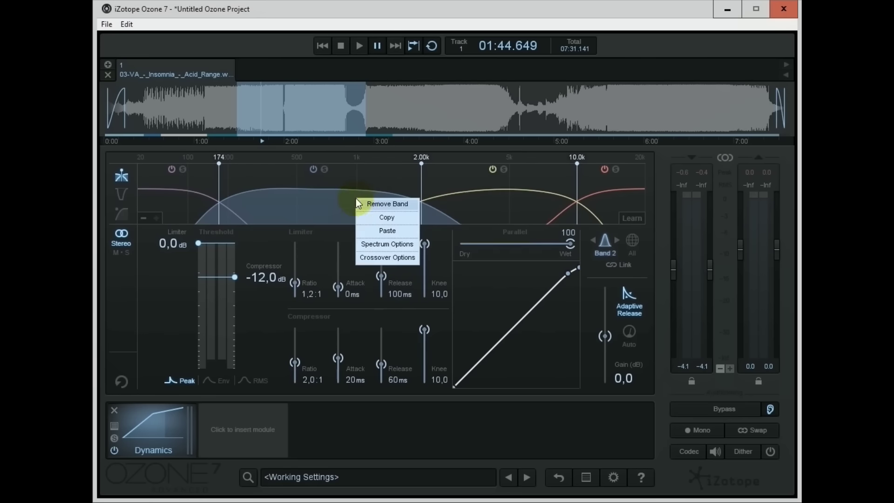
pyautogui.click(383, 229)
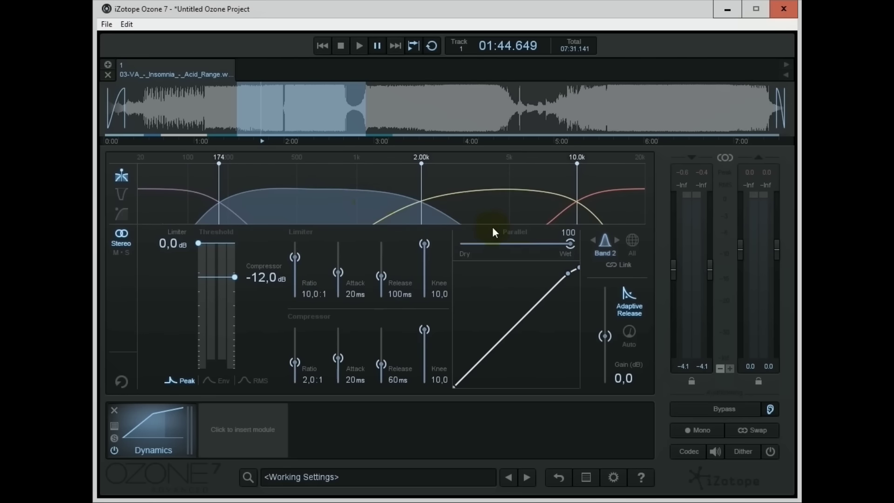
# Open the crossover options from band 3, try the Digital crossover type, return it to Hybrid, and accept the dialog.
pyautogui.rightClick(480, 204)
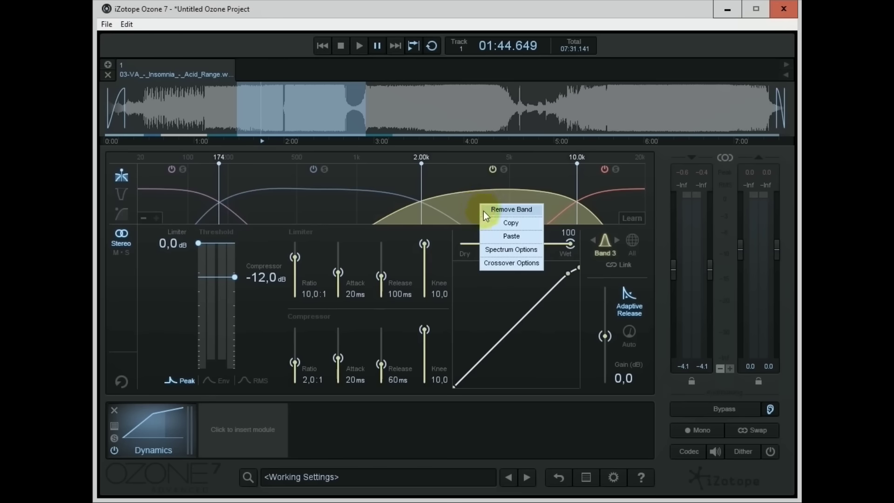
pyautogui.click(500, 262)
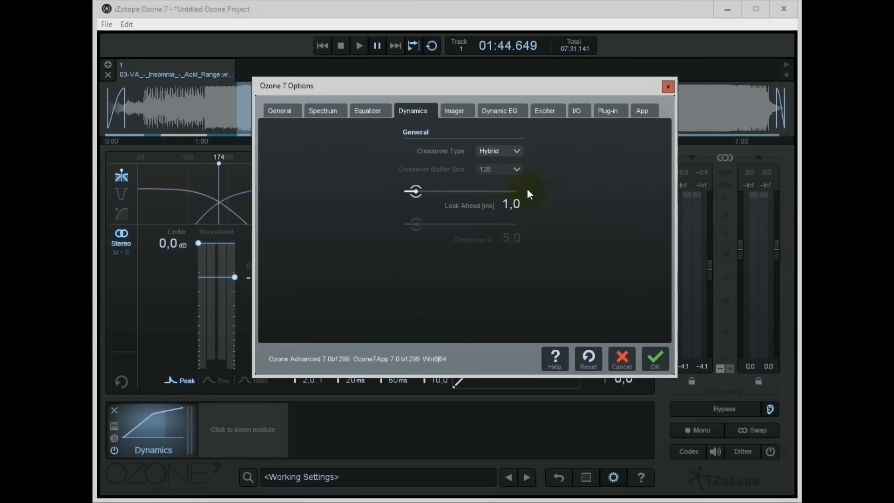
pyautogui.click(520, 152)
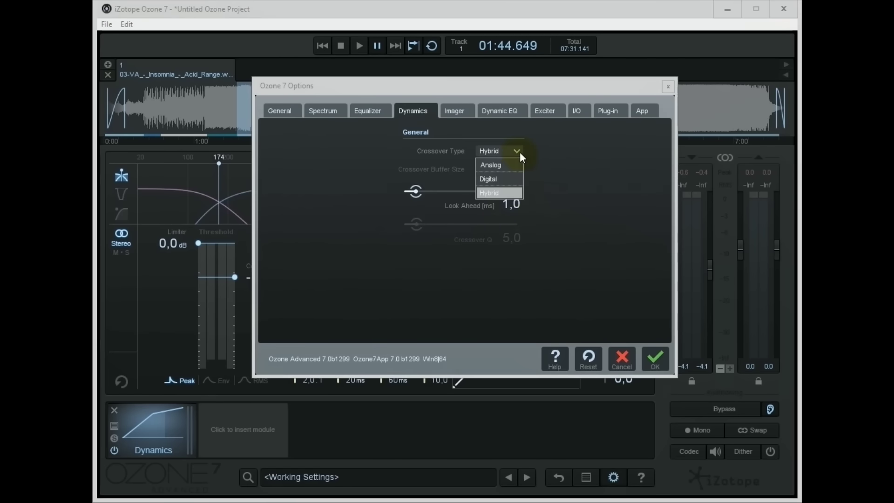
pyautogui.click(511, 179)
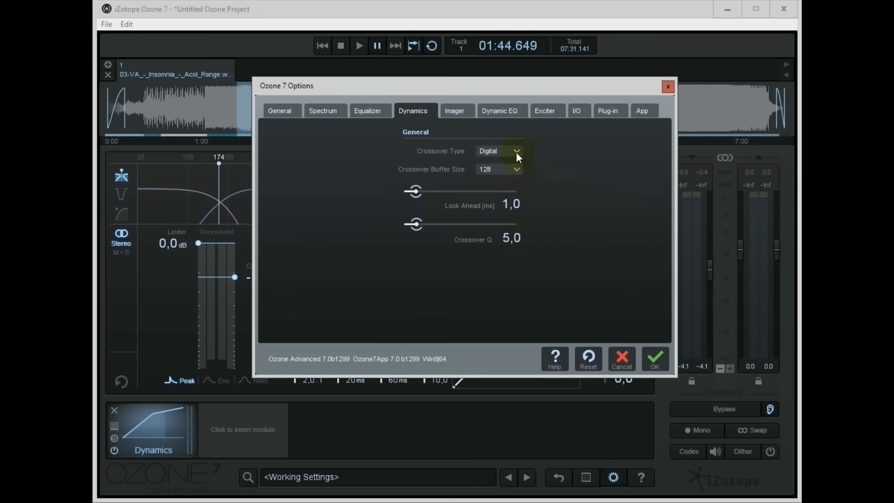
pyautogui.click(515, 152)
pyautogui.click(512, 188)
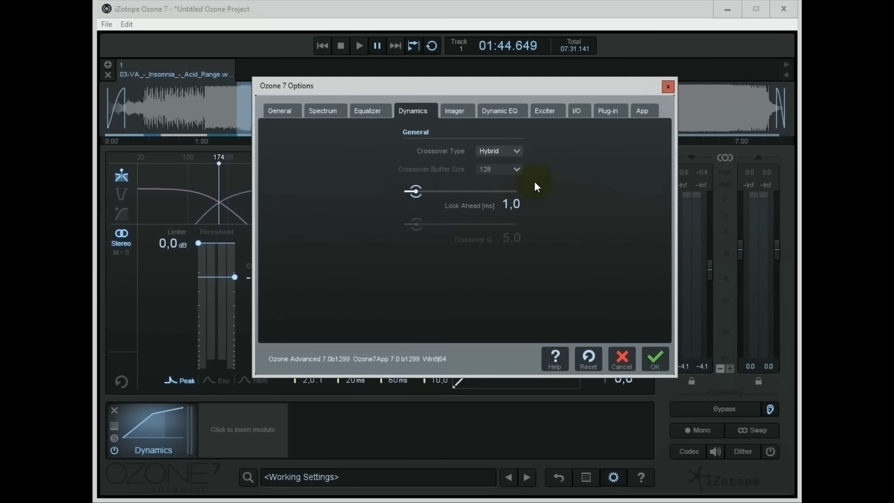
pyautogui.click(654, 356)
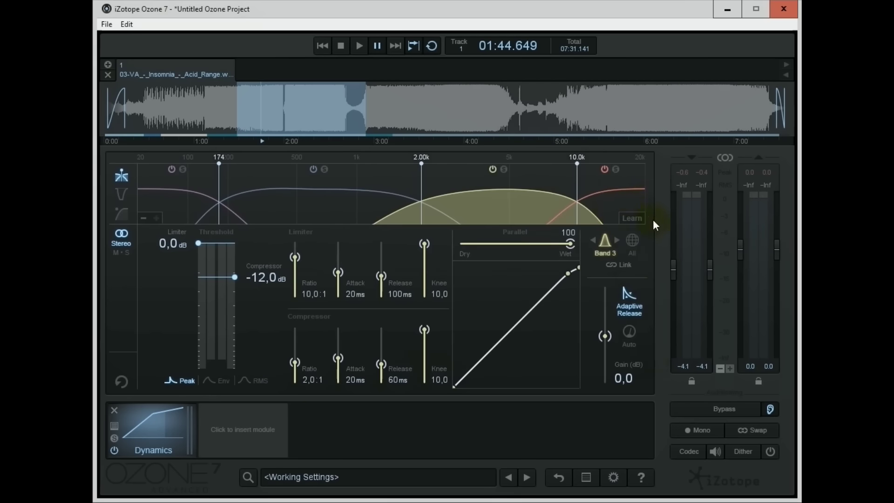
# Let the Learn function place the Dynamics crossovers while the track plays, and pause playback.
pyautogui.click(633, 216)
pyautogui.press('space')
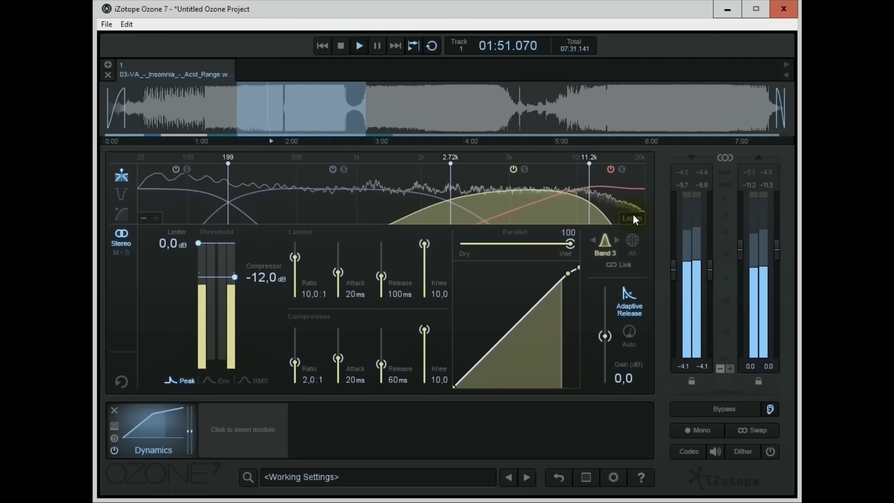
pyautogui.press('space')
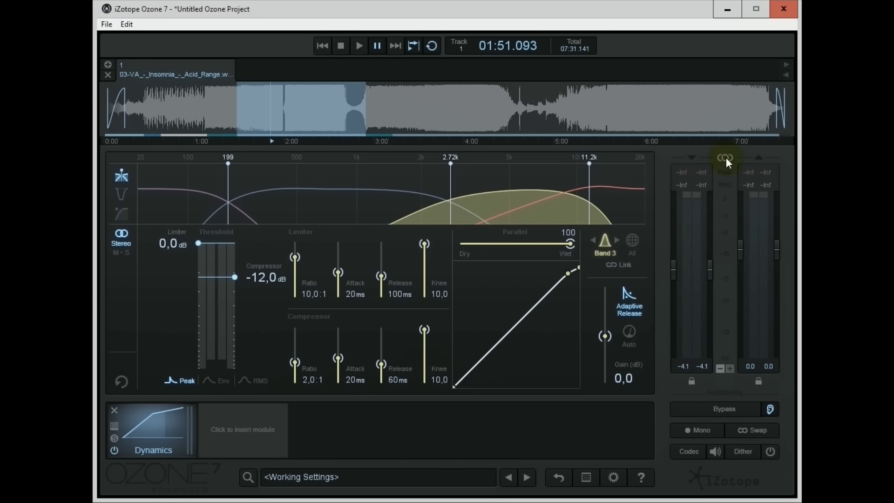
# Switch the Dynamics module to Mid/Side processing, view the Side and Mid channels alternately, and link the two channels.
pyautogui.click(124, 252)
pyautogui.click(128, 326)
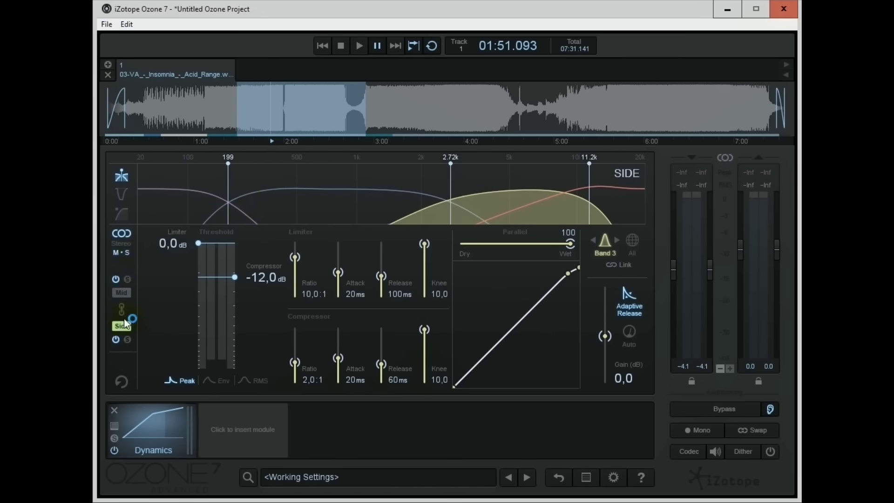
pyautogui.click(124, 294)
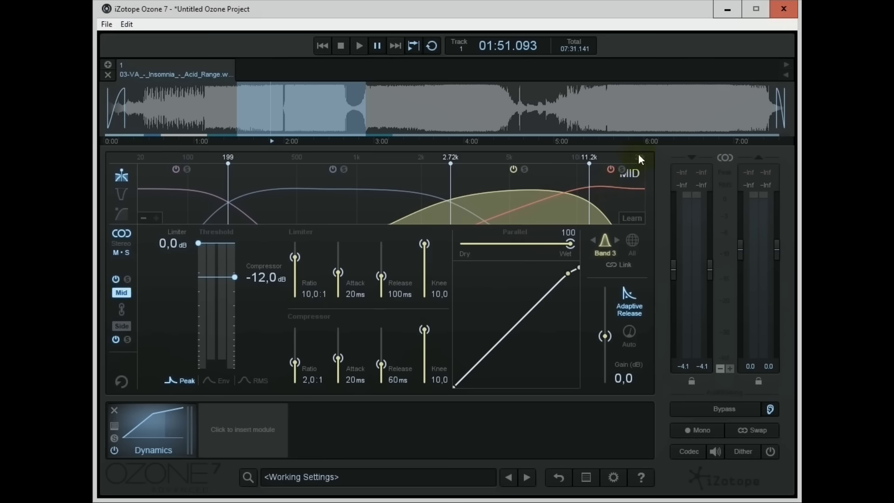
pyautogui.click(124, 324)
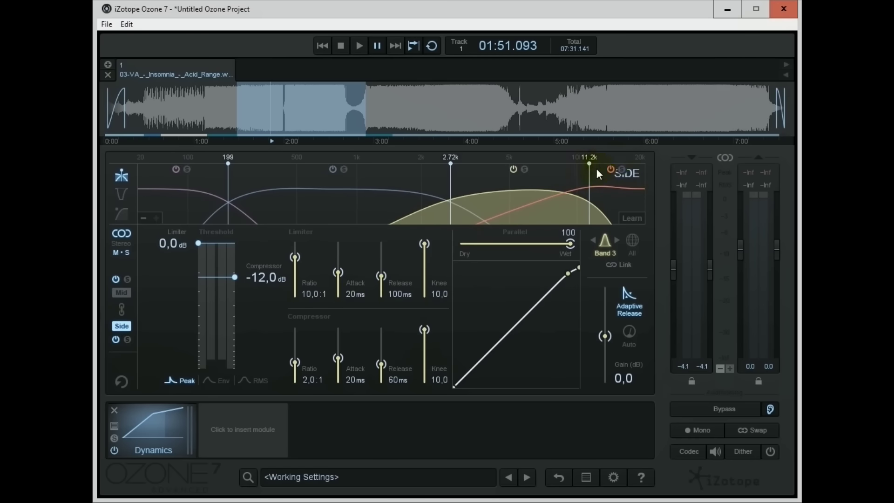
pyautogui.click(123, 292)
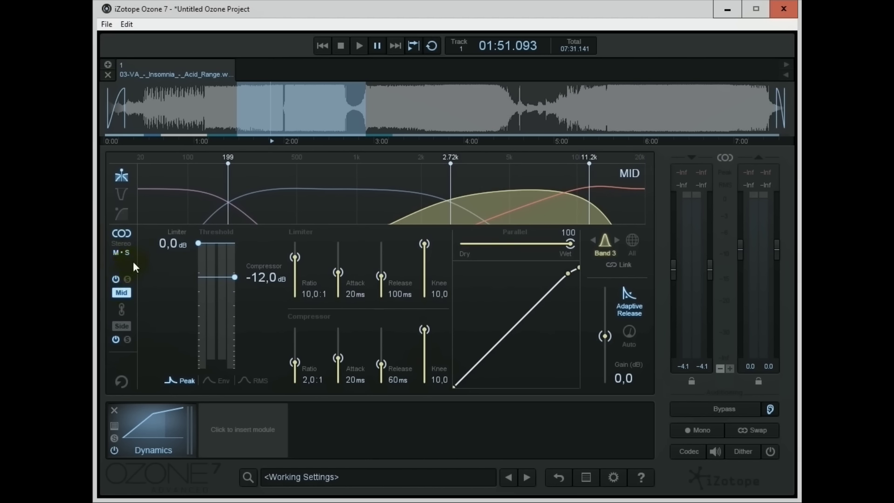
pyautogui.click(122, 307)
# Play the track and switch the I/O meters to Mid/Side display.
pyautogui.press('space')
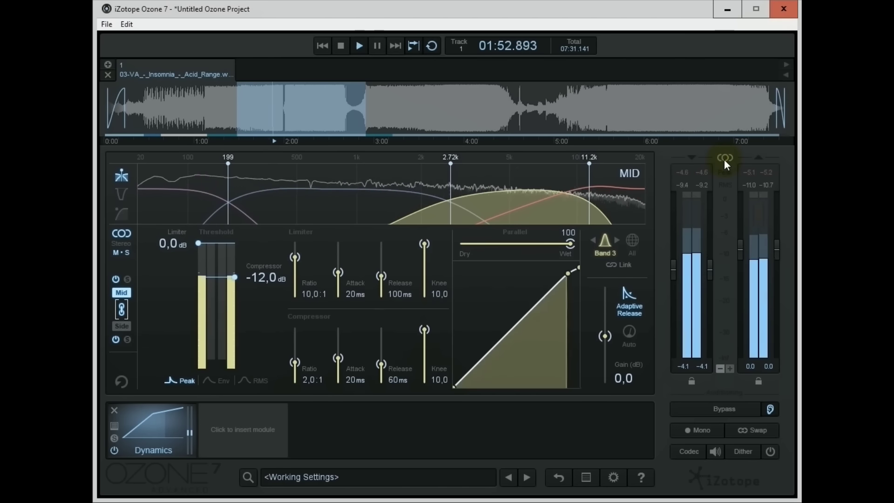
pyautogui.click(724, 159)
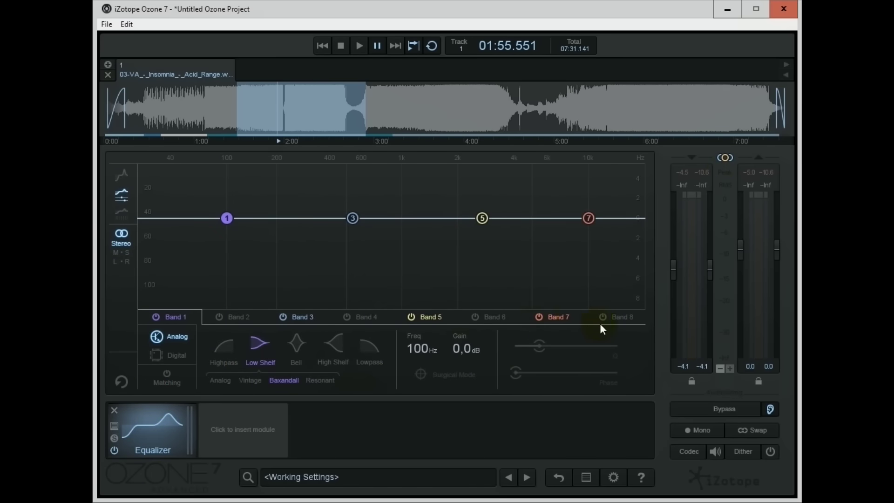
# Play the track through the Equalizer, try Mid/Side processing, and switch it to Left/Right mode.
pyautogui.press('space')
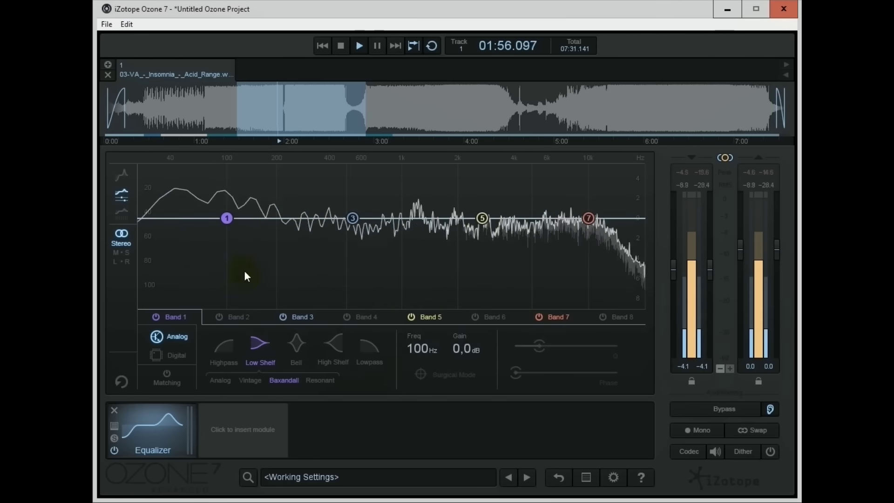
pyautogui.click(126, 253)
pyautogui.click(126, 262)
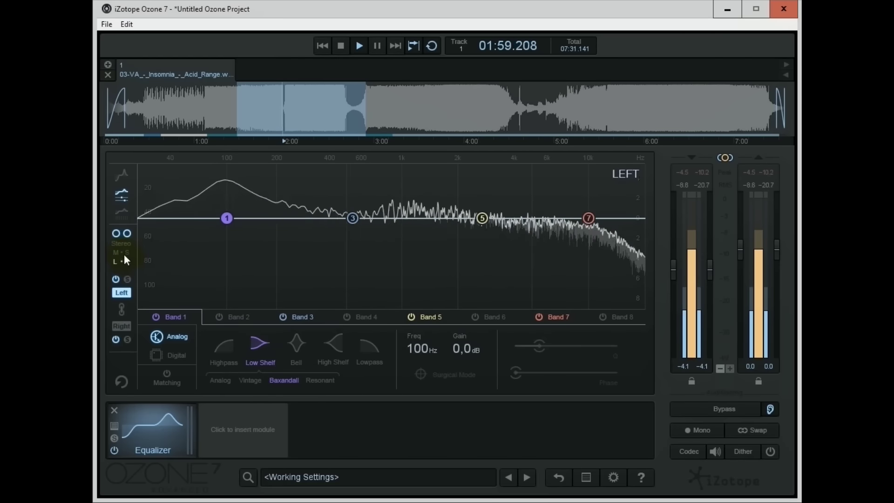
# Return the Equalizer to Stereo processing and open its Matching settings.
pyautogui.click(124, 254)
pyautogui.click(125, 242)
pyautogui.click(168, 378)
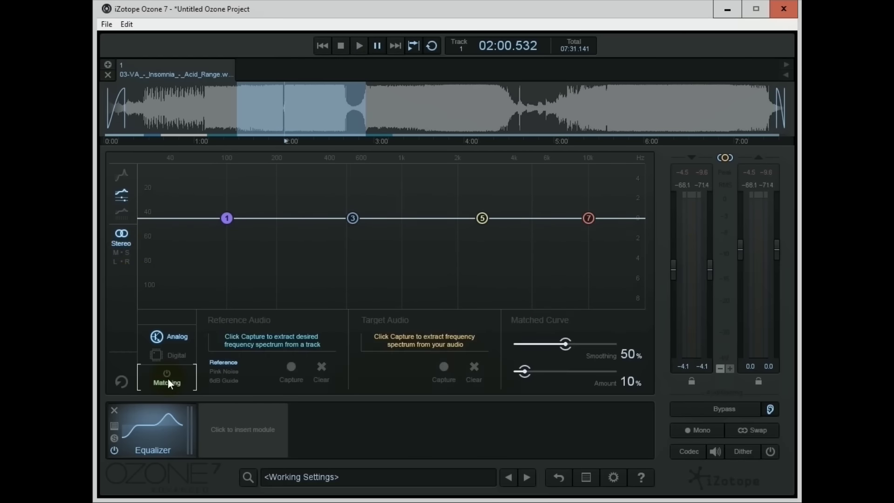
# Compare the Equalizer's display views, ending on the one that lists frequency, gain and Q for all bands.
pyautogui.click(121, 179)
pyautogui.click(125, 195)
pyautogui.click(125, 215)
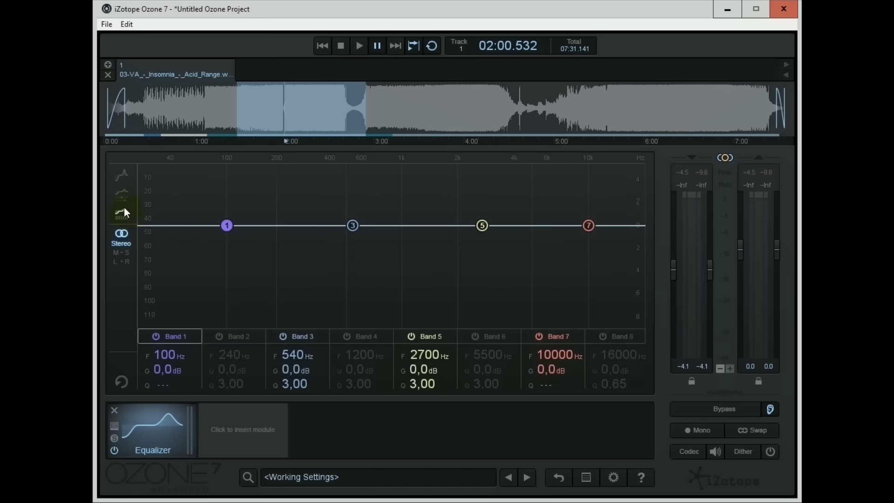
# Boost band 1 about 1.6 dB at 105 Hz and band 3 about 2.6 dB at 577 Hz, with band 3's Q at 2.1.
pyautogui.moveTo(225, 227); pyautogui.dragTo(230, 206)
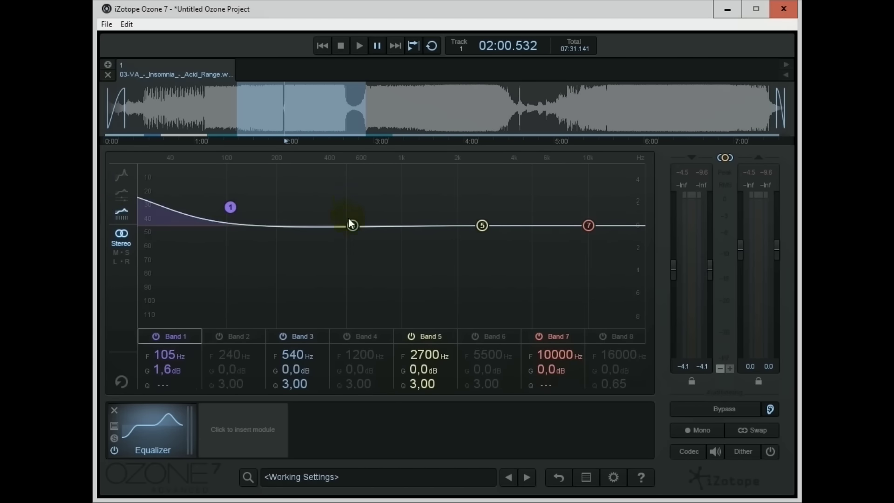
pyautogui.moveTo(352, 224); pyautogui.dragTo(370, 196)
pyautogui.scroll(-1, 361, 195)
pyautogui.scroll(2, 361, 196)
pyautogui.scroll(-5, 361, 196)
# Switch the Equalizer to Digital mode and give band 3 the Peak bell shape with 38% phase.
pyautogui.click(119, 198)
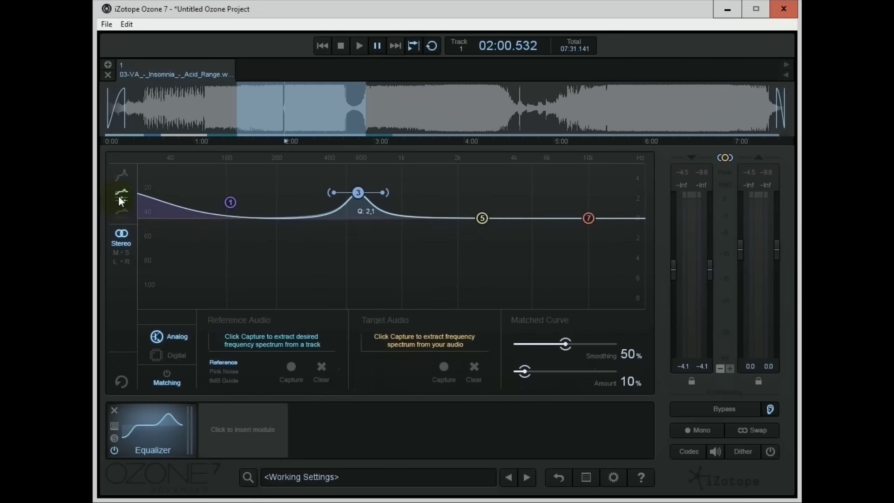
pyautogui.click(181, 355)
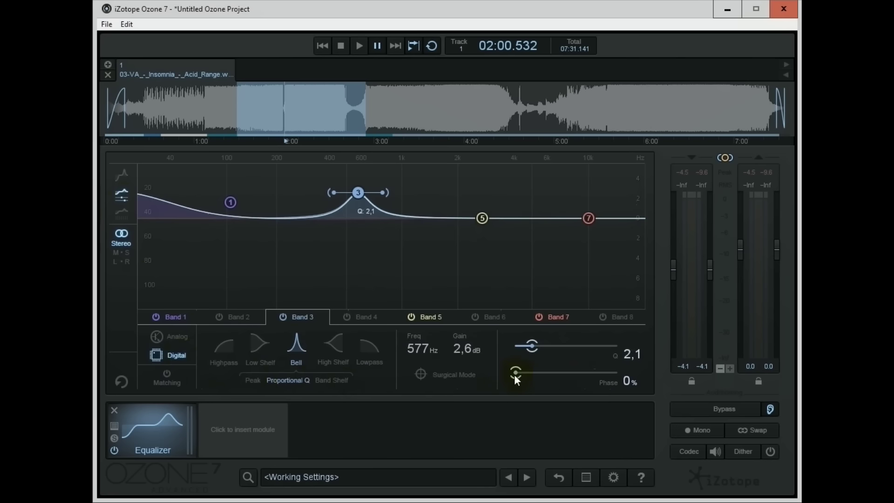
pyautogui.moveTo(514, 372); pyautogui.dragTo(437, 377)
pyautogui.click(423, 375)
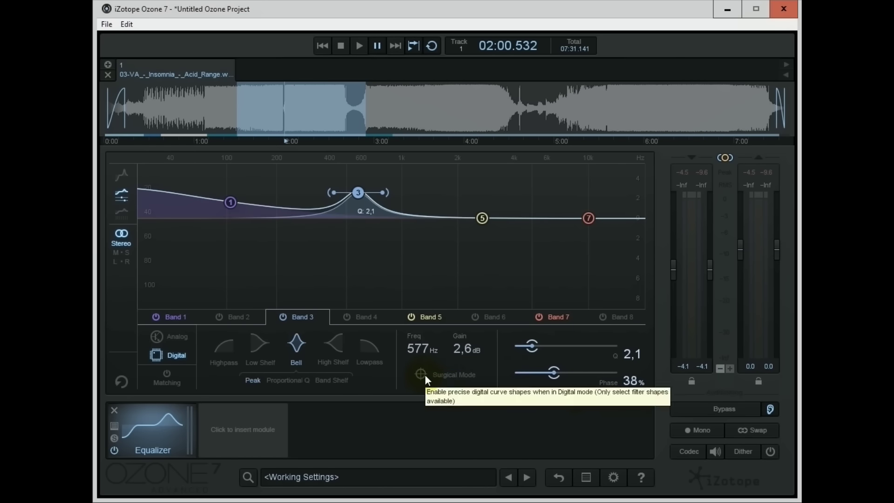
# Adjust Equalizer band 3 to about 604 Hz, 2.2 dB gain and a Q of 0.7.
pyautogui.moveTo(361, 194); pyautogui.dragTo(398, 188)
pyautogui.moveTo(521, 347)
pyautogui.mouseDown()
pyautogui.moveTo(540, 344)
pyautogui.moveTo(519, 345)
pyautogui.mouseUp()
pyautogui.moveTo(425, 354); pyautogui.dragTo(425, 354)
pyautogui.moveTo(465, 349); pyautogui.dragTo(465, 350)
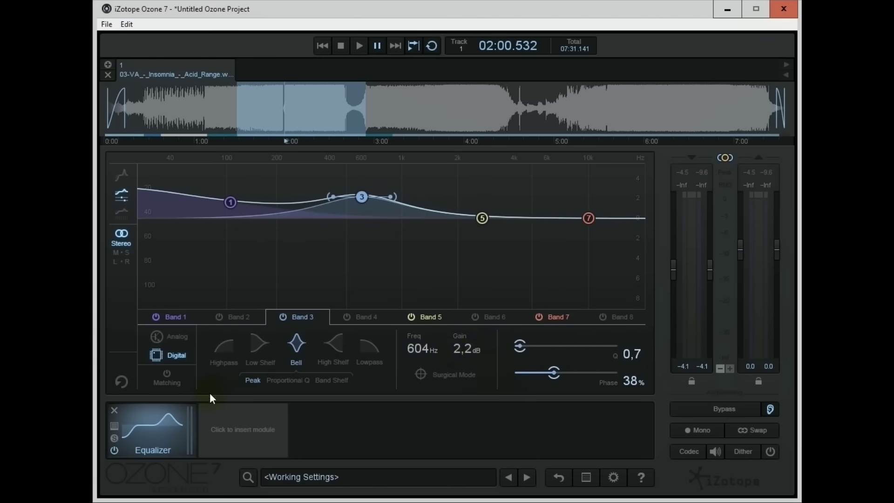
# Try the Matching captures for reference and target audio, and set the matched curve to 38% smoothing and 28% amount.
pyautogui.click(177, 384)
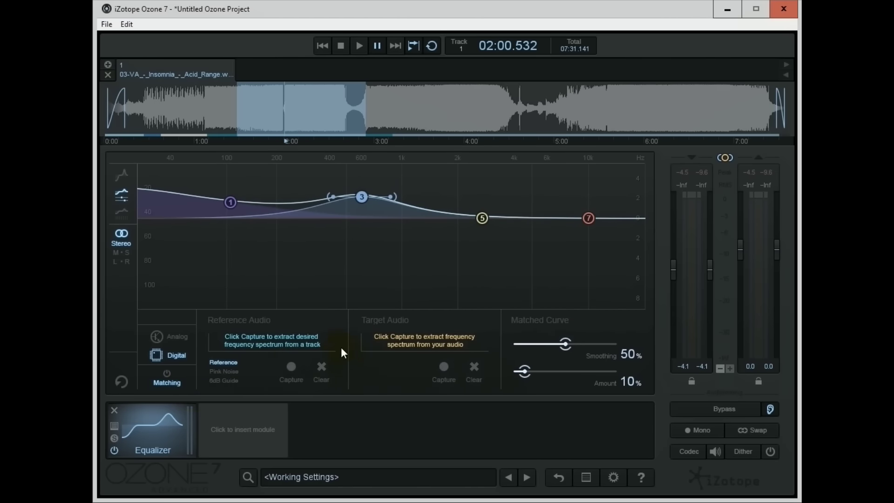
pyautogui.click(291, 368)
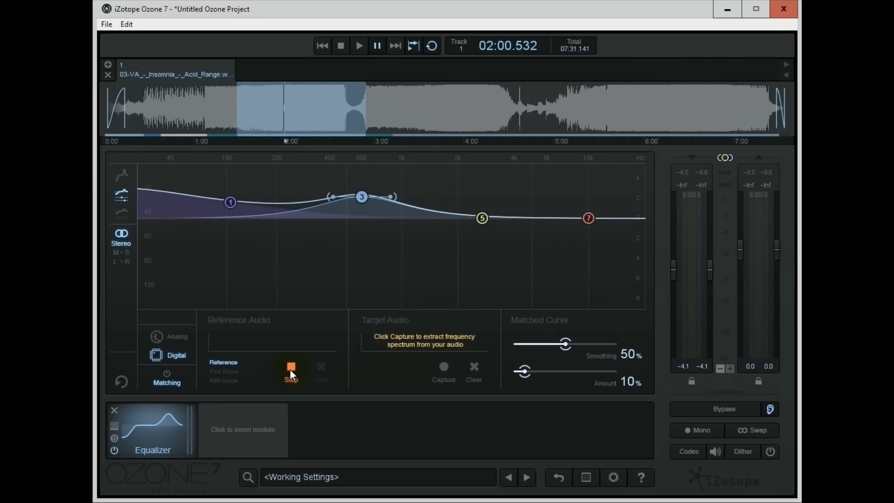
pyautogui.click(292, 366)
pyautogui.click(441, 367)
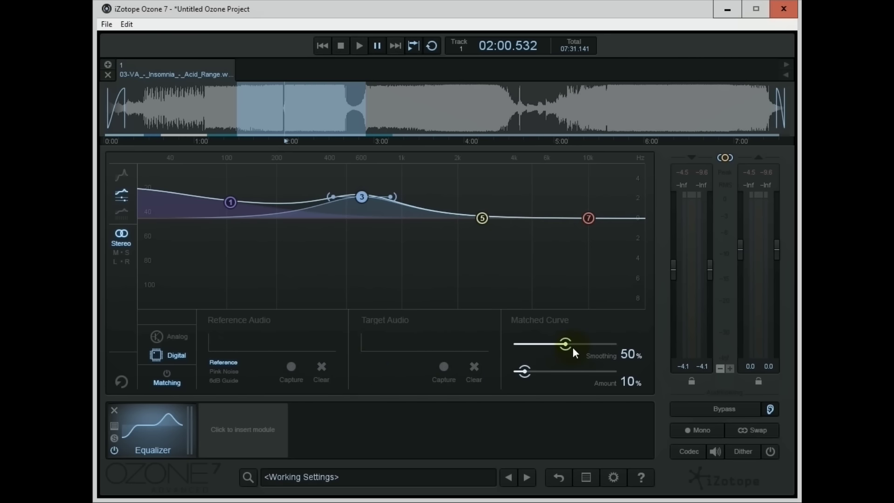
pyautogui.moveTo(565, 344); pyautogui.dragTo(543, 368)
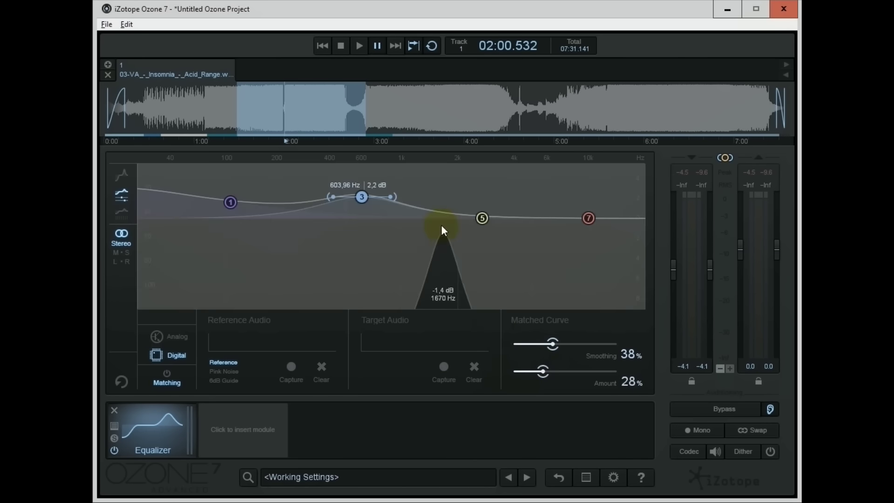
# Play the track, audition a narrow frequency range while sweeping it down the Equalizer spectrum, and pause playback.
pyautogui.press('space')
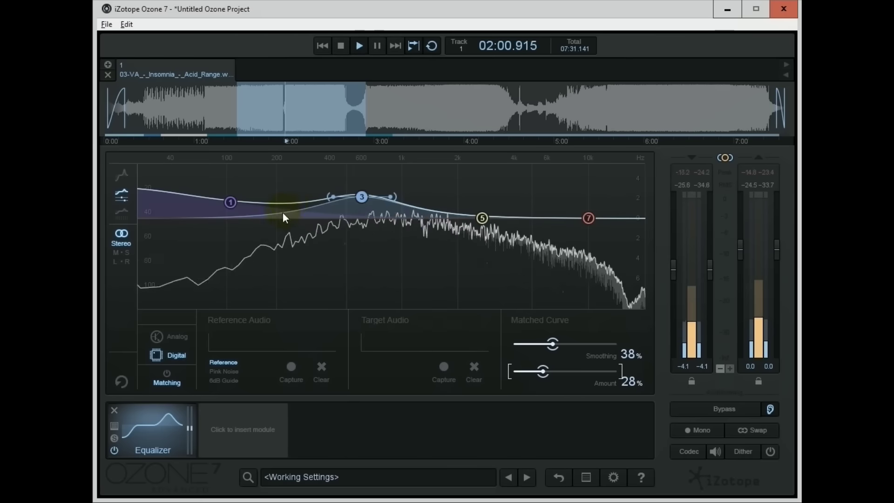
pyautogui.moveTo(456, 205); pyautogui.dragTo(292, 221)
pyautogui.press('space')
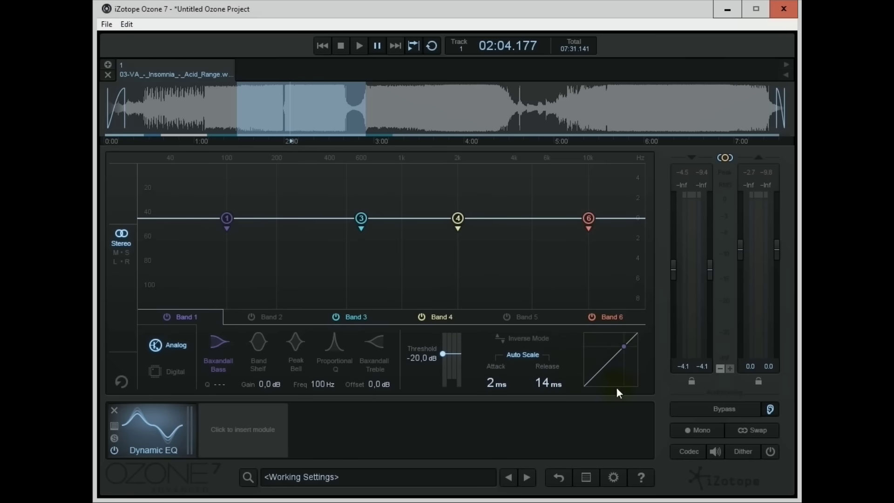
# Cut Dynamic EQ band 3 to about -5.6 dB at 613 Hz with Q 0.58 and a -42.1 dB threshold while the track plays.
pyautogui.moveTo(363, 219); pyautogui.dragTo(362, 256)
pyautogui.scroll(4, 363, 253)
pyautogui.scroll(-6, 363, 252)
pyautogui.scroll(-5, 362, 252)
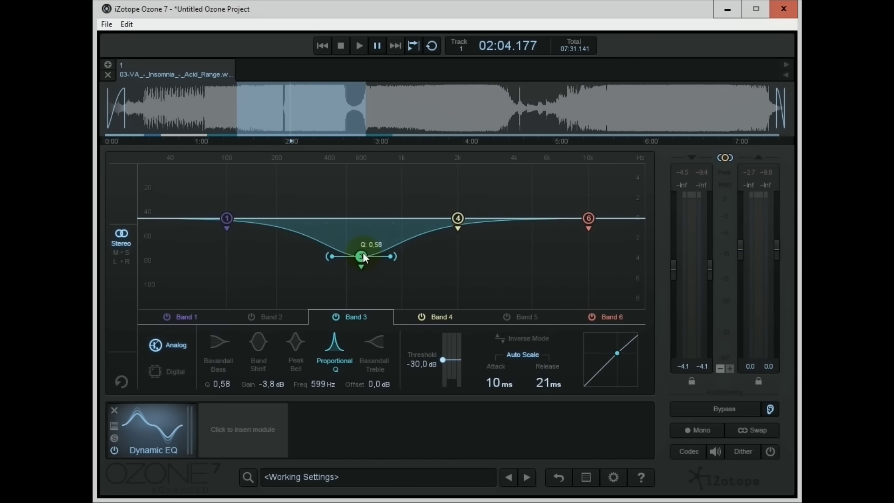
pyautogui.press('space')
pyautogui.moveTo(362, 255); pyautogui.dragTo(364, 273)
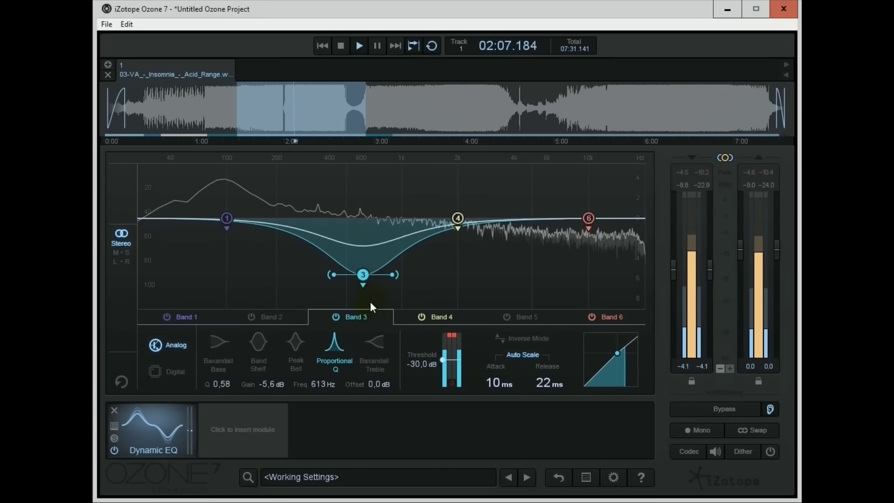
pyautogui.moveTo(446, 367)
pyautogui.mouseDown()
pyautogui.moveTo(441, 360)
pyautogui.moveTo(441, 367)
pyautogui.mouseUp()
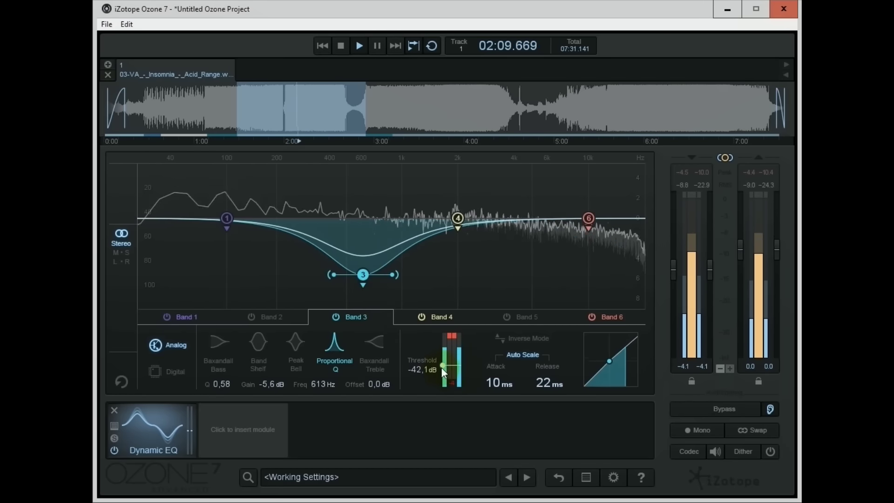
# Cut Dynamic EQ band 4 to about -2.9 dB at 4.80 kHz, and compare Digital with Analog mode, ending on Analog.
pyautogui.click(457, 219)
pyautogui.moveTo(458, 221); pyautogui.dragTo(528, 250)
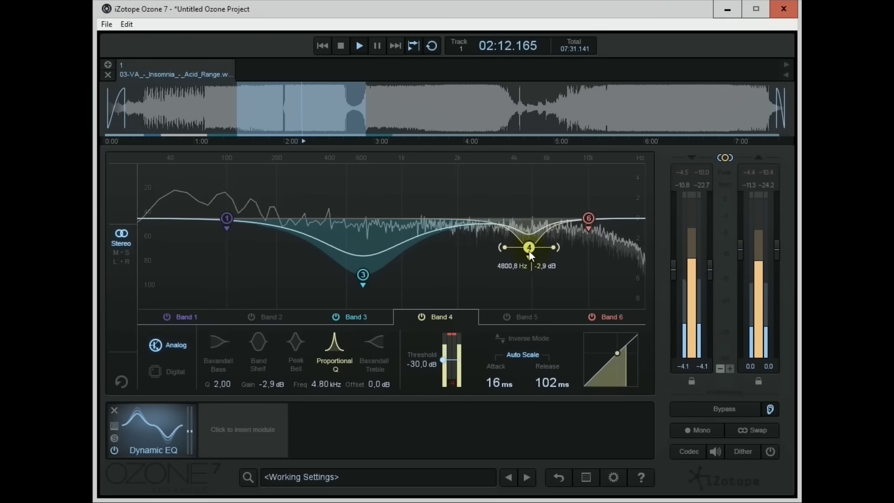
pyautogui.click(179, 363)
pyautogui.click(181, 347)
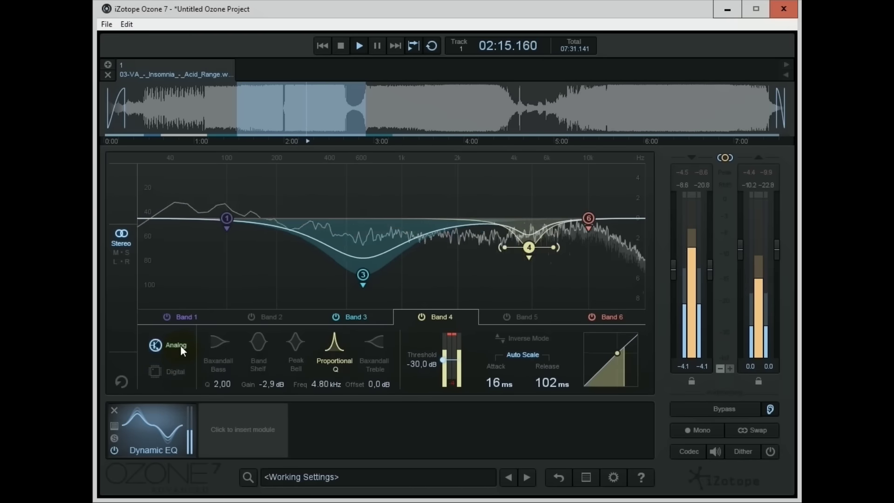
pyautogui.press('space')
pyautogui.click(172, 371)
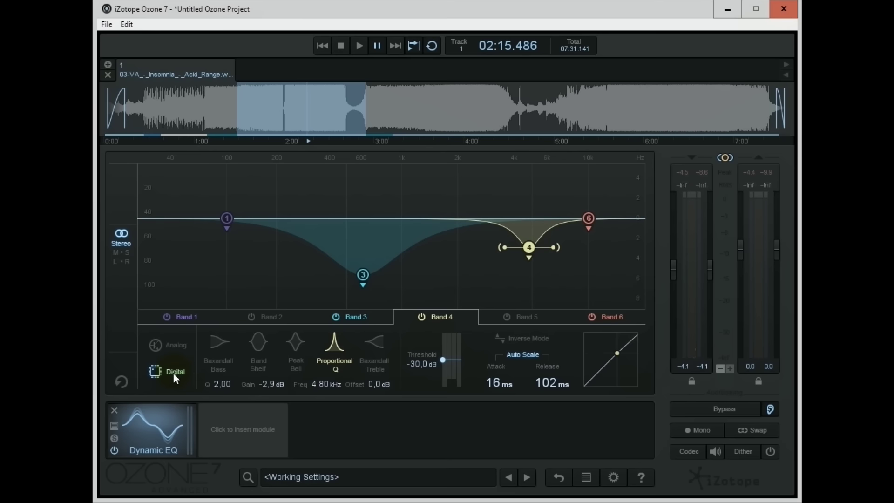
pyautogui.click(175, 347)
# Set Dynamic EQ band 3 to about -4.7 dB at 599 Hz and compare its Inverse Mode with normal operation during playback.
pyautogui.click(367, 274)
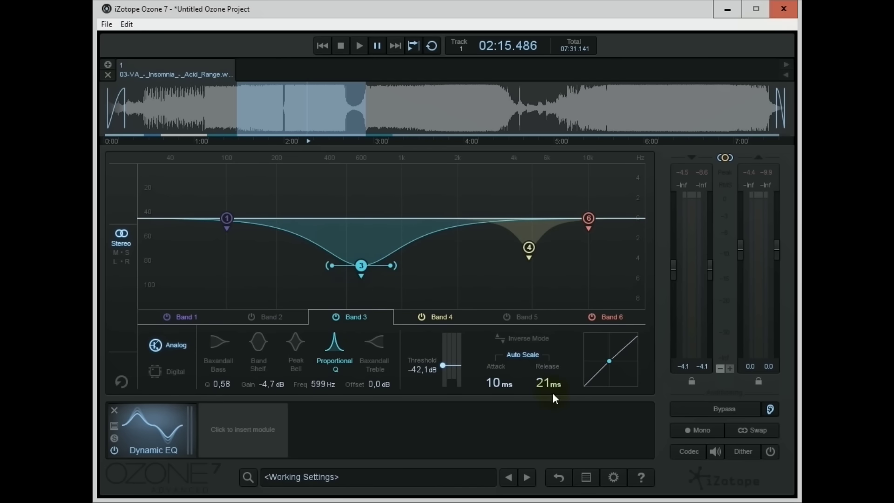
pyautogui.click(498, 338)
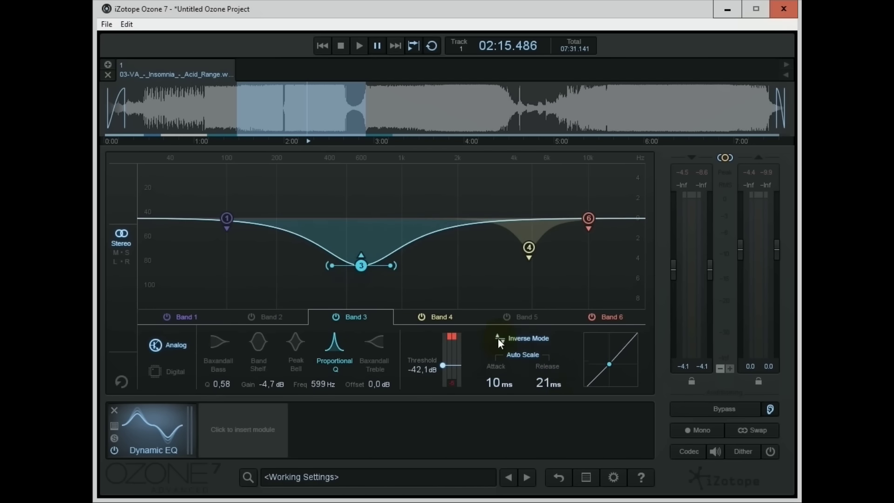
pyautogui.press('space')
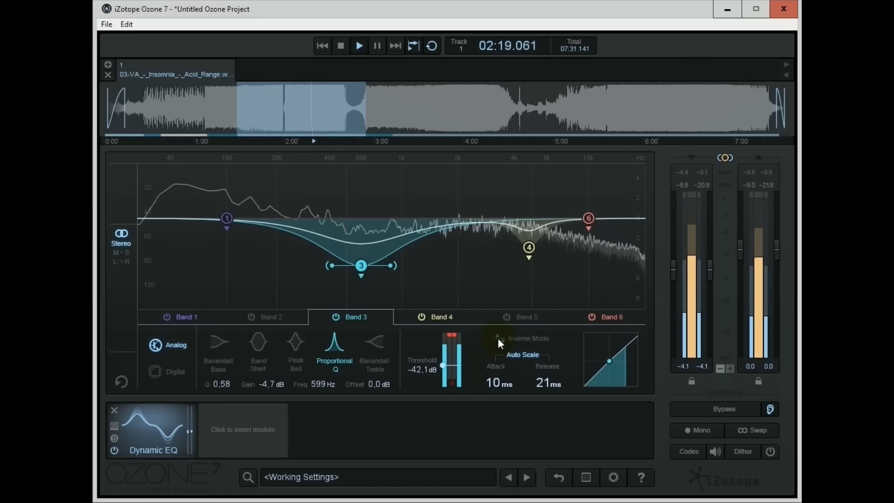
pyautogui.press('space')
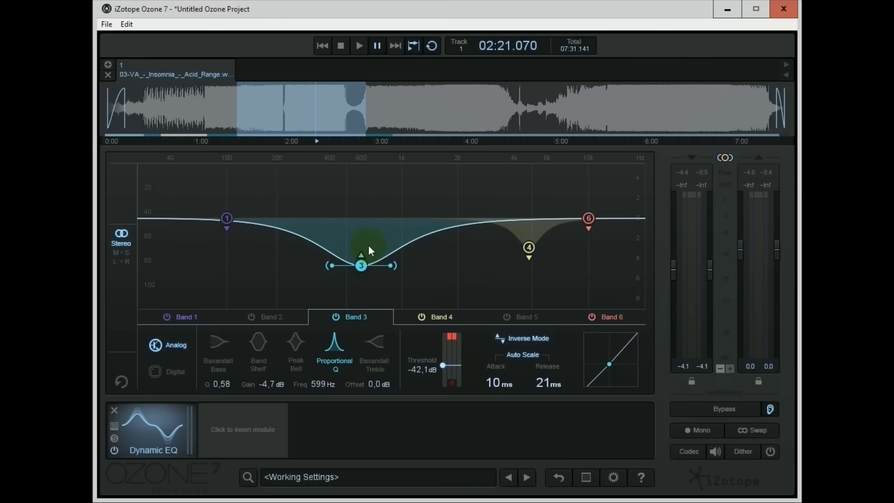
# Toggle Auto Scale off and on for Dynamic EQ band 3, and move the band to a lower frequency with a deeper cut.
pyautogui.click(525, 354)
pyautogui.click(525, 353)
pyautogui.moveTo(359, 264); pyautogui.dragTo(341, 283)
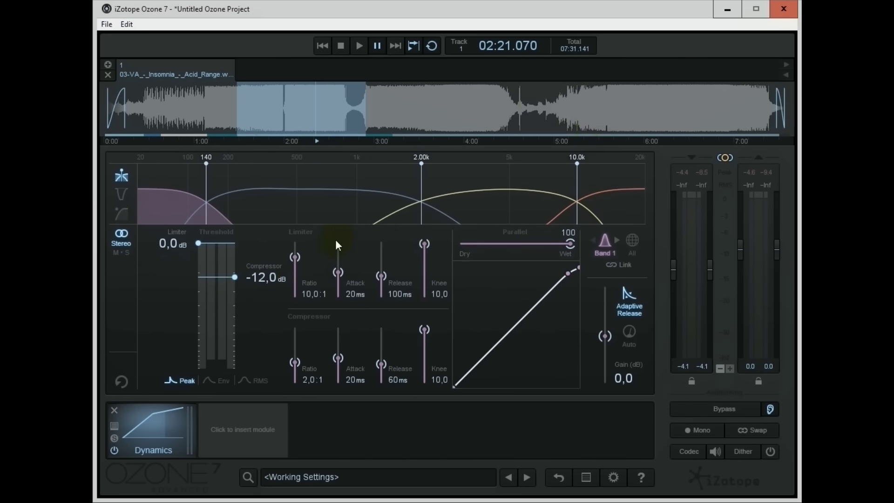
# Switch the Dynamics module to Mid/Side and set the Mid channel's band 1 compressor ratio to 1.5:1.
pyautogui.click(128, 253)
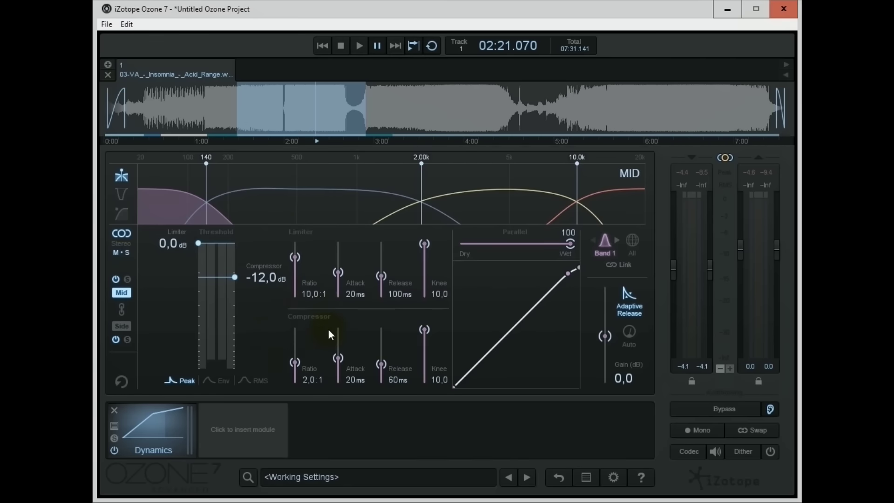
pyautogui.moveTo(295, 362)
pyautogui.mouseDown()
pyautogui.moveTo(293, 381)
pyautogui.moveTo(295, 365)
pyautogui.mouseUp()
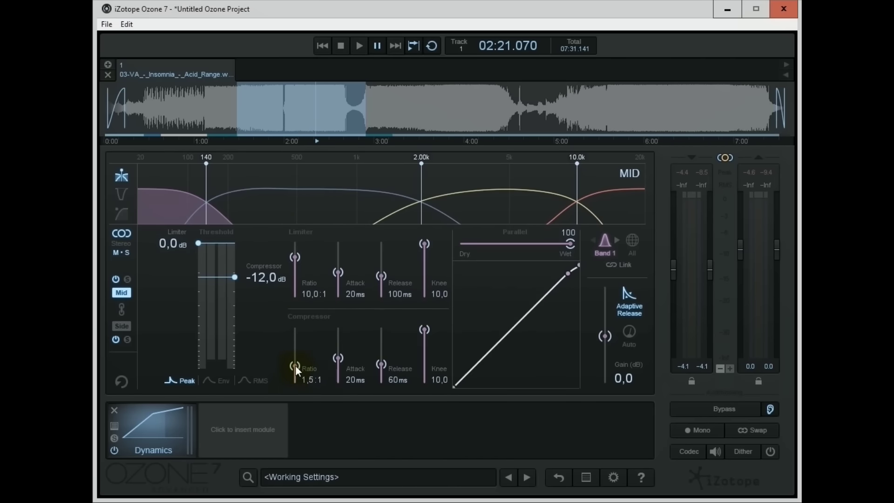
pyautogui.click(632, 332)
# Compare the Peak, Env and RMS detection modes in the Dynamics module, and select Env.
pyautogui.click(257, 381)
pyautogui.click(211, 382)
pyautogui.click(186, 381)
pyautogui.click(219, 379)
pyautogui.click(255, 379)
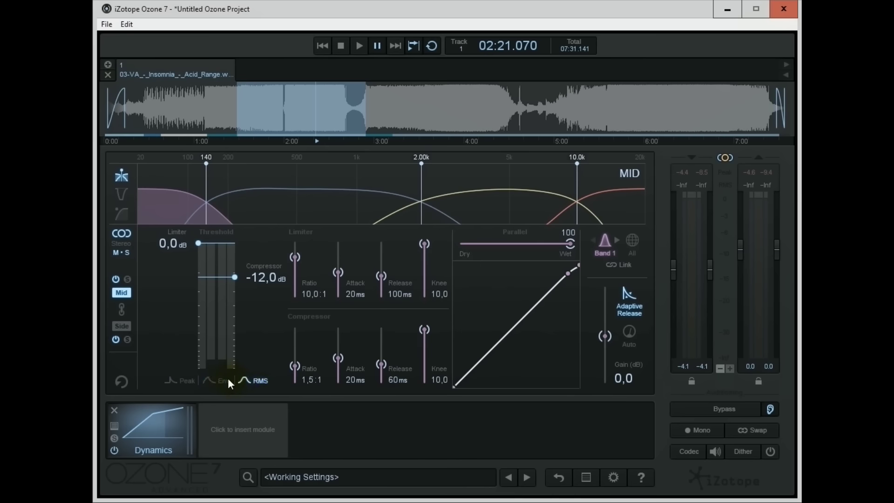
pyautogui.click(188, 381)
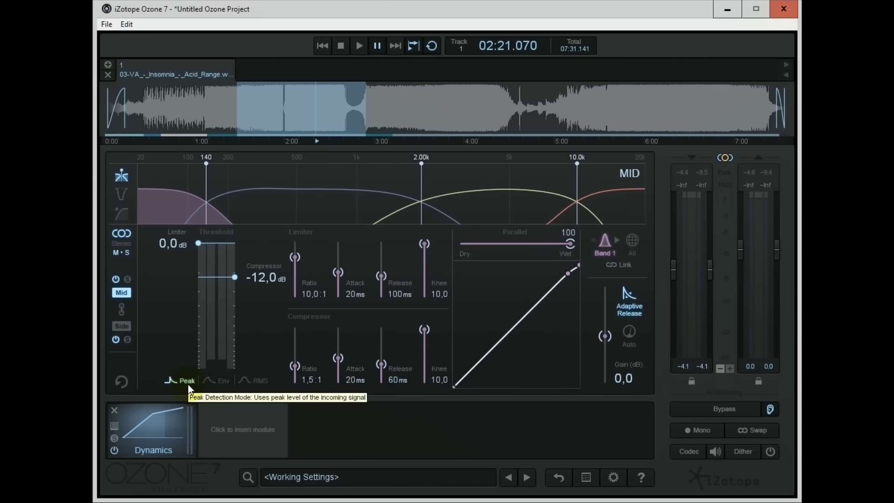
pyautogui.click(258, 379)
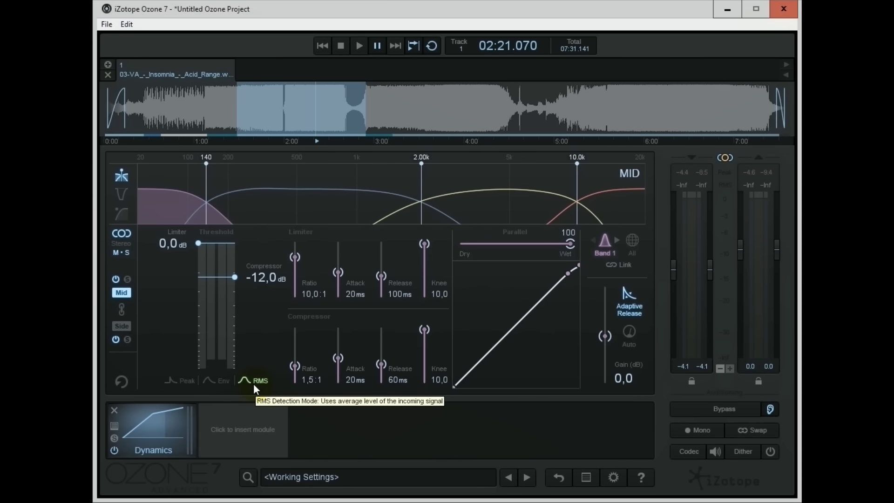
pyautogui.click(223, 384)
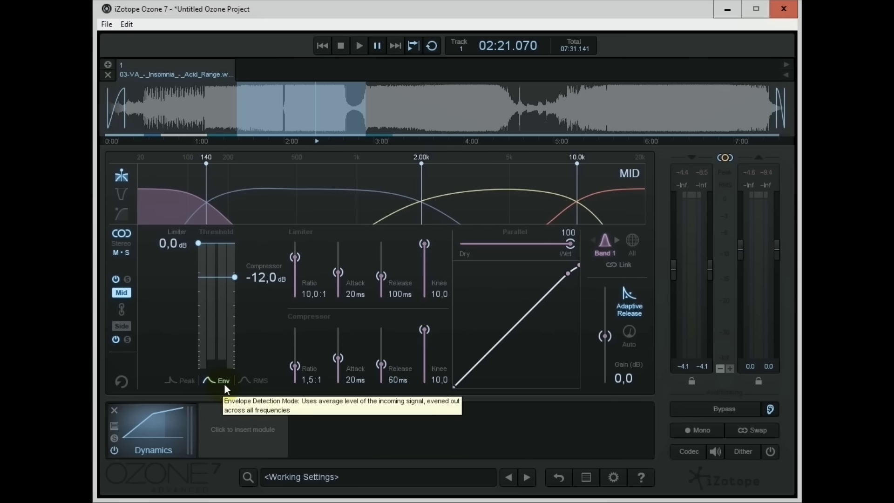
pyautogui.click(188, 384)
pyautogui.click(222, 384)
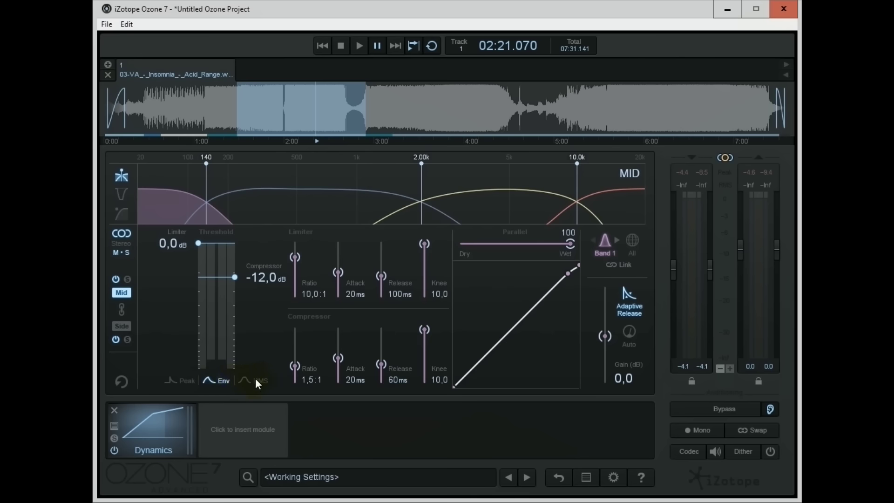
pyautogui.click(224, 381)
# Try a drier Parallel mix on Dynamics band 1, and view the all-band, gain reduction and detection filter displays.
pyautogui.moveTo(576, 245); pyautogui.dragTo(549, 241)
pyautogui.click(632, 240)
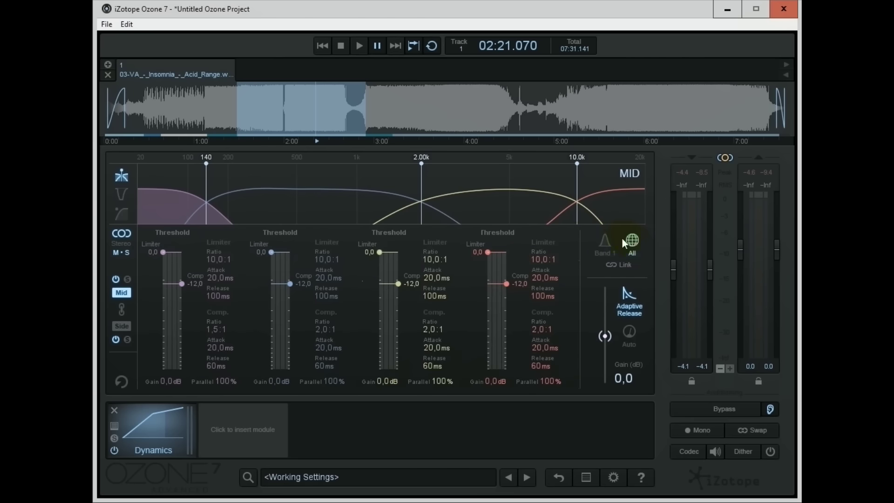
pyautogui.click(601, 240)
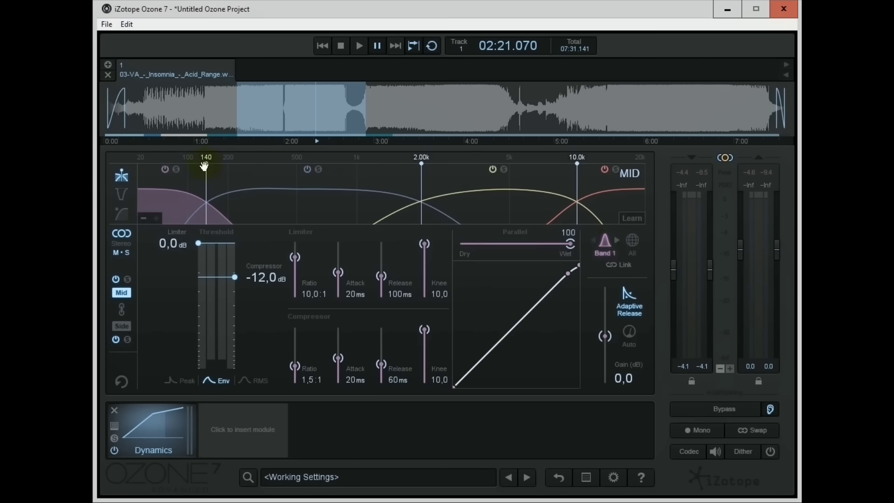
pyautogui.click(121, 195)
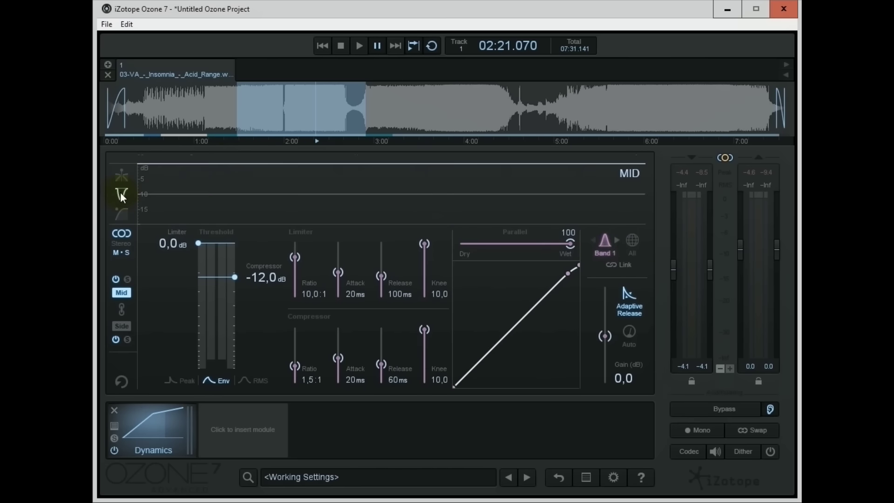
pyautogui.click(122, 213)
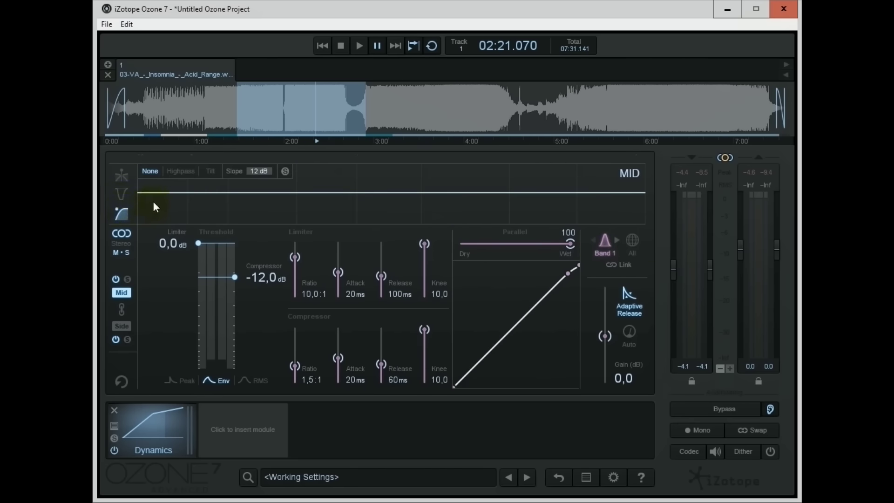
# Try the Highpass and Tilt detection filters on the Mid channel in the Dynamics module, and return the filter to None.
pyautogui.click(177, 175)
pyautogui.moveTo(224, 195); pyautogui.dragTo(313, 193)
pyautogui.click(207, 175)
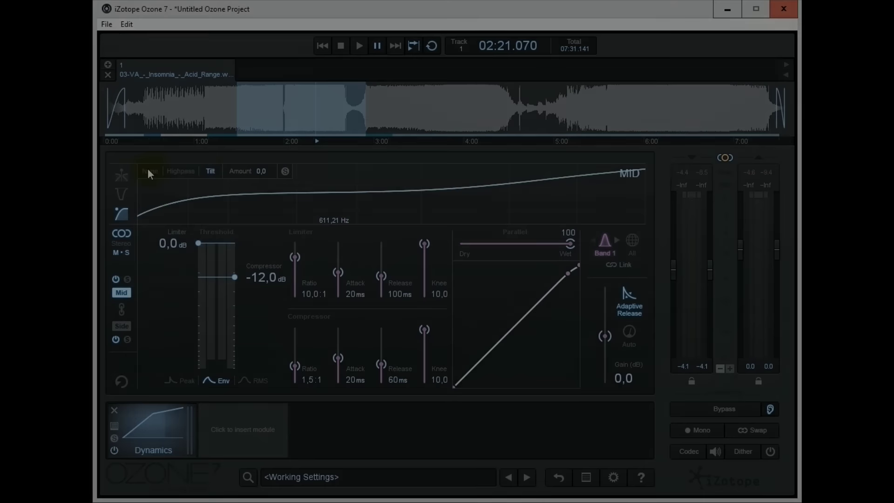
pyautogui.click(149, 172)
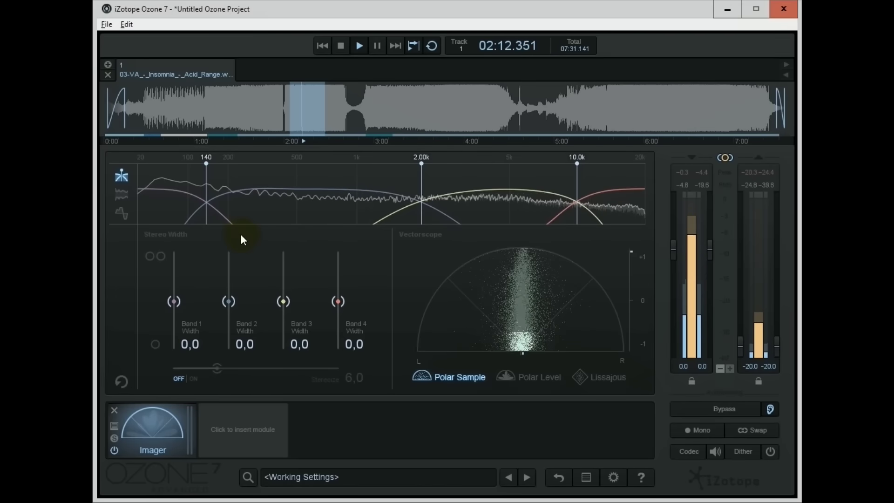
# View the Imager's stereo width spectrum and correlation trace, and return to the crossover display.
pyautogui.click(120, 194)
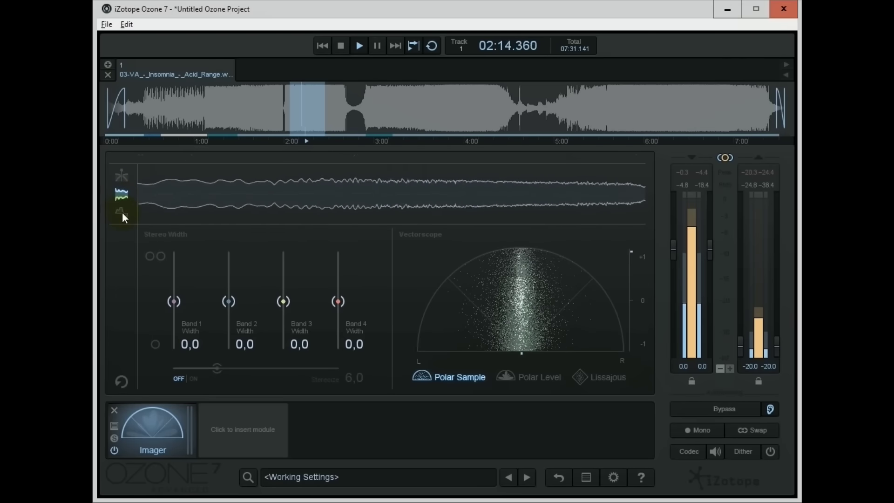
pyautogui.click(122, 213)
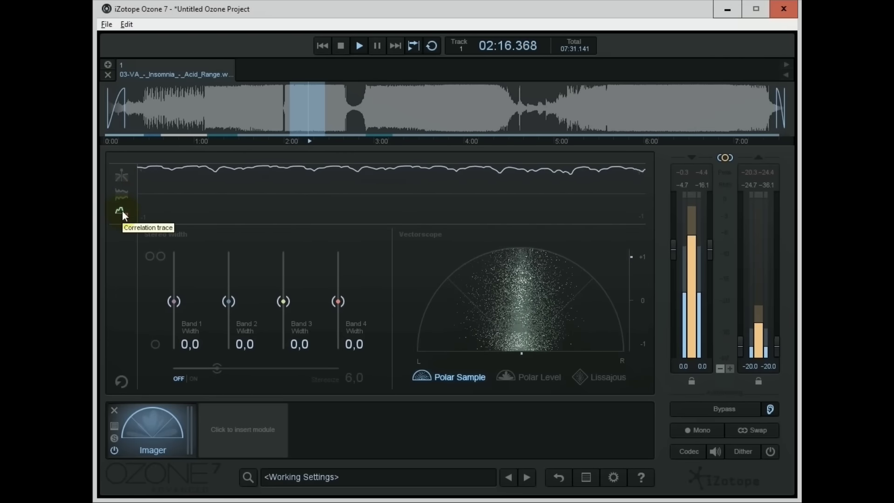
pyautogui.click(122, 176)
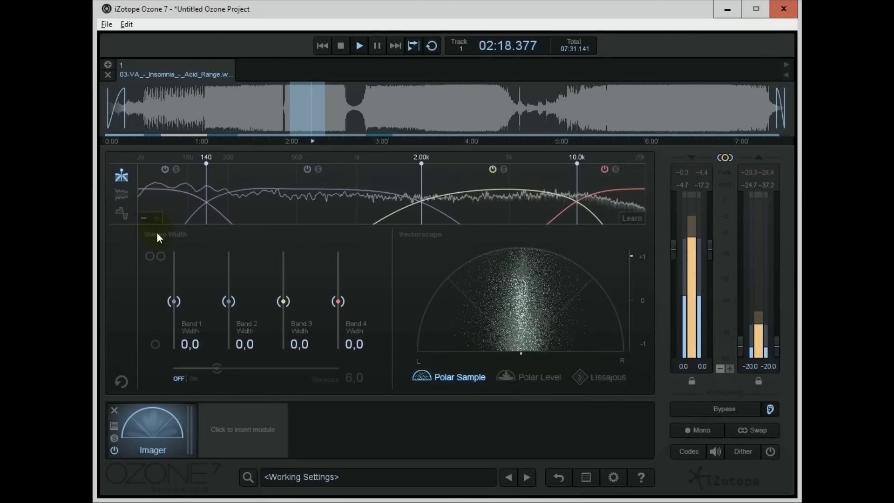
# Set the Imager's band 1, 2 and 3 widths to 11.4, 72.2 and 75.9, widen band 4 slightly, and enable Stereoize with a higher amount.
pyautogui.moveTo(172, 303)
pyautogui.mouseDown()
pyautogui.moveTo(175, 358)
pyautogui.moveTo(180, 244)
pyautogui.moveTo(181, 294)
pyautogui.mouseUp()
pyautogui.moveTo(282, 300); pyautogui.dragTo(283, 266)
pyautogui.moveTo(228, 301); pyautogui.dragTo(228, 266)
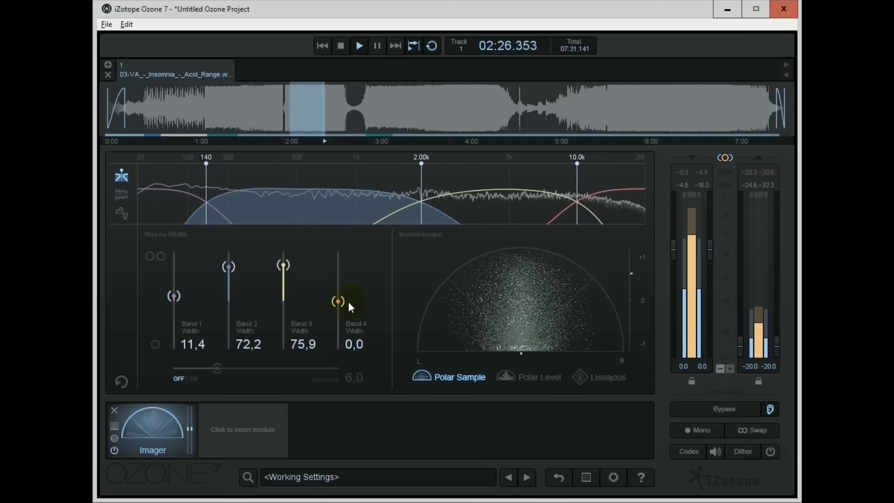
pyautogui.moveTo(338, 301); pyautogui.dragTo(338, 293)
pyautogui.click(194, 377)
pyautogui.moveTo(218, 368); pyautogui.dragTo(283, 385)
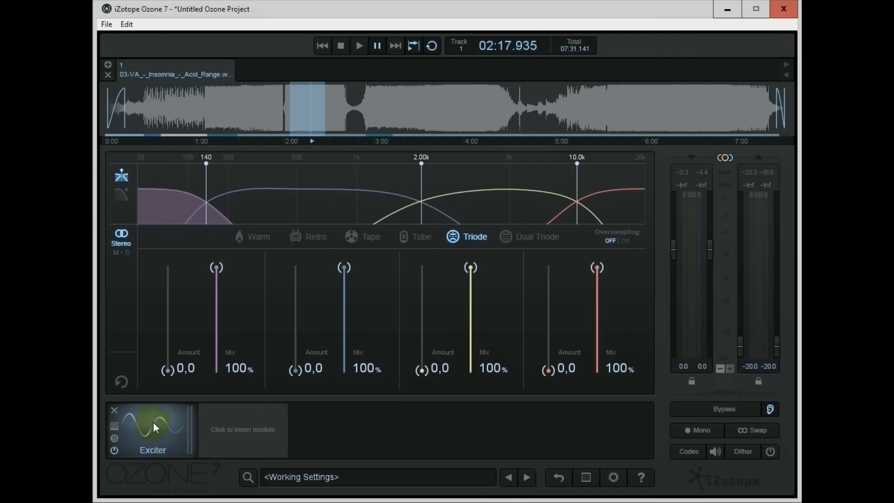
# Play the track and try the band 1 Amount and Mix controls in the Exciter.
pyautogui.press('space')
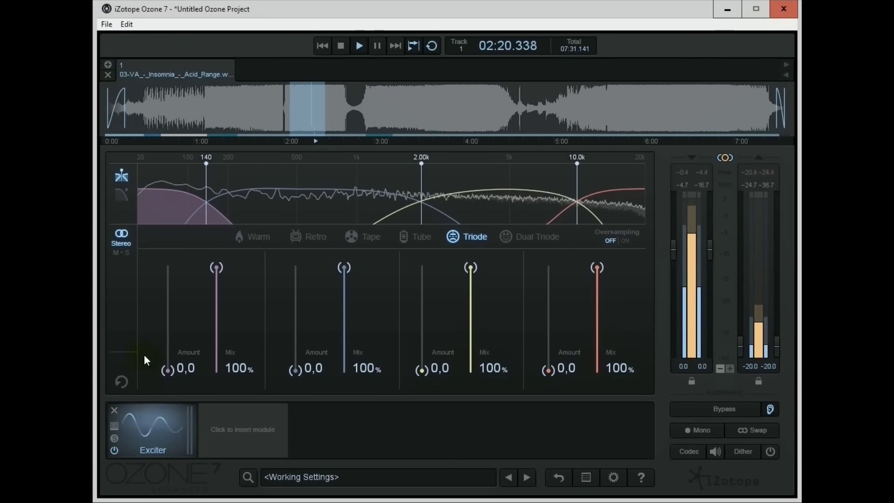
pyautogui.moveTo(168, 370)
pyautogui.mouseDown()
pyautogui.moveTo(168, 300)
pyautogui.moveTo(173, 379)
pyautogui.mouseUp()
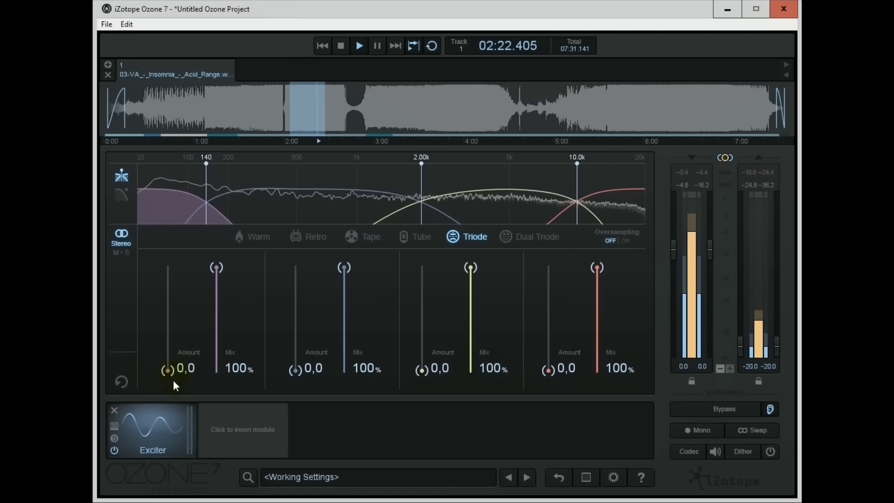
pyautogui.moveTo(216, 269); pyautogui.dragTo(205, 242)
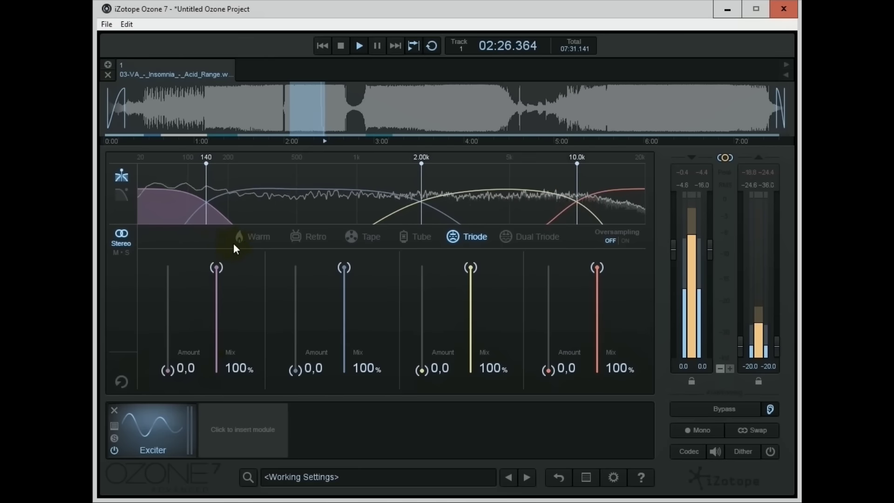
# Compare the Warm, Retro, Tape and Tube modes in the Exciter, select Dual Triode, and turn on Oversampling.
pyautogui.click(255, 236)
pyautogui.click(309, 236)
pyautogui.click(351, 237)
pyautogui.click(421, 236)
pyautogui.click(519, 236)
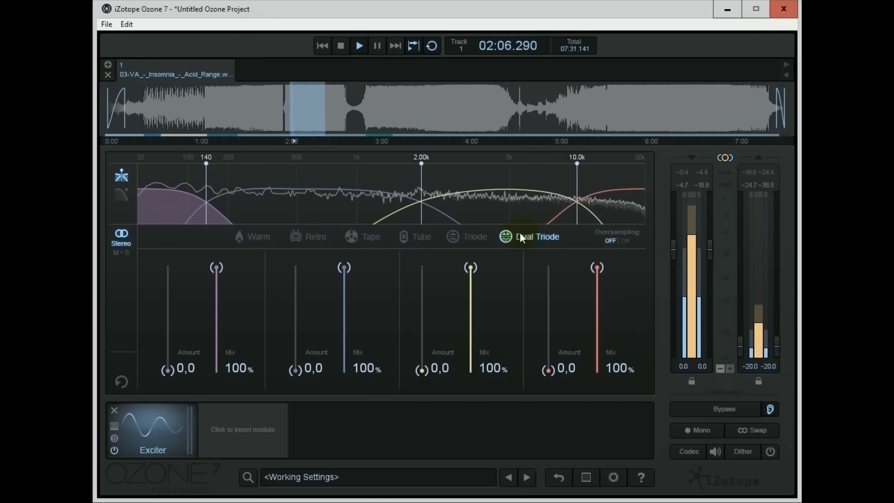
pyautogui.click(624, 241)
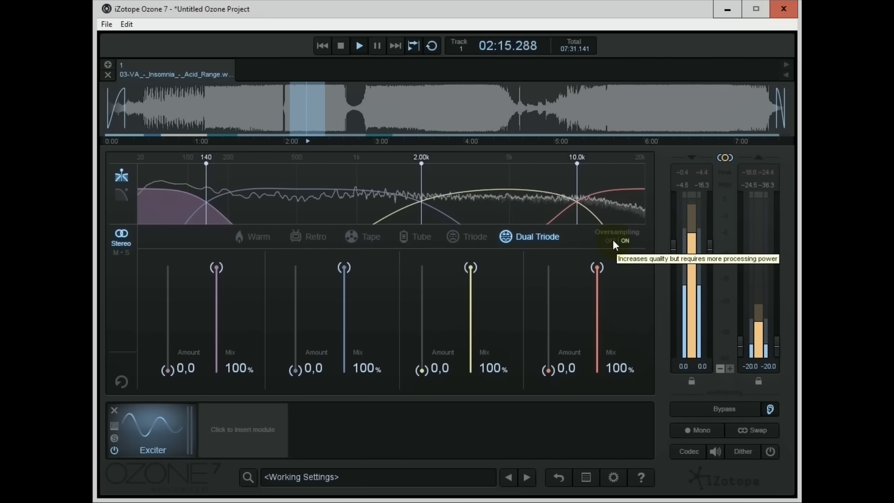
# Move the Exciter's filter node to about 4919 Hz at 0 dB, and return to the crossover display.
pyautogui.click(122, 194)
pyautogui.moveTo(512, 193)
pyautogui.mouseDown()
pyautogui.moveTo(512, 208)
pyautogui.moveTo(479, 222)
pyautogui.moveTo(345, 228)
pyautogui.moveTo(462, 219)
pyautogui.moveTo(514, 187)
pyautogui.mouseUp()
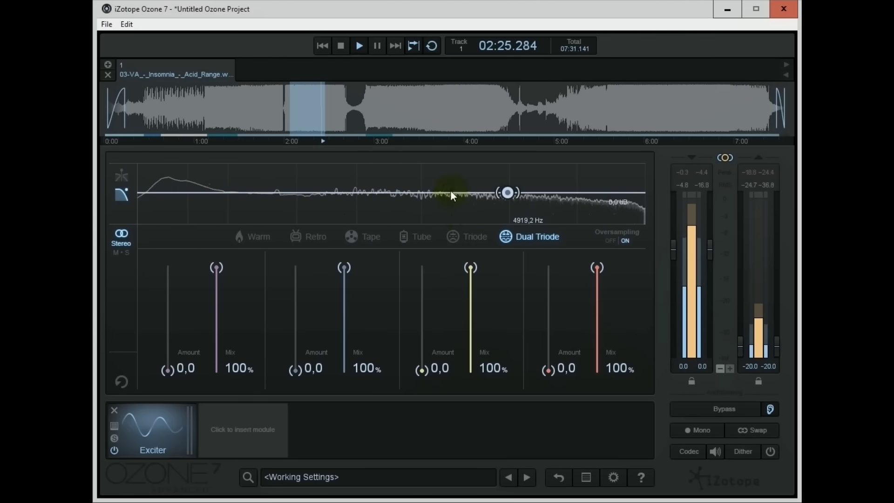
pyautogui.click(121, 176)
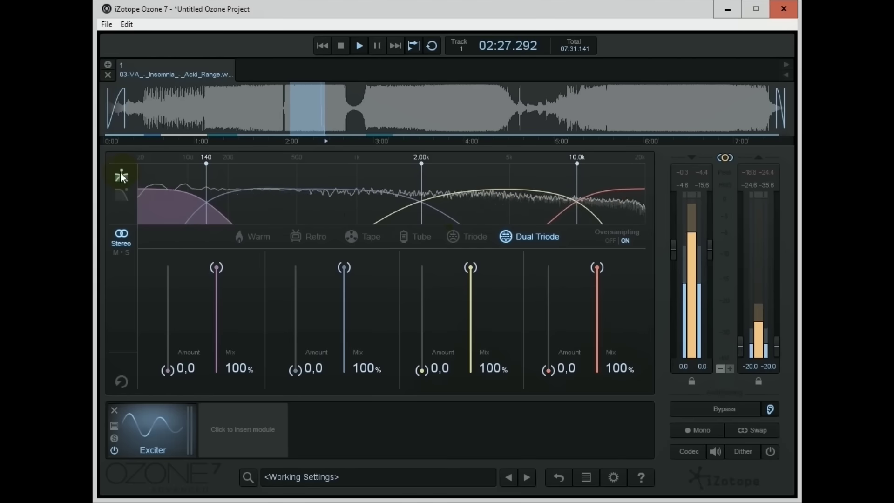
# Switch the Exciter to Mid/Side processing and back to Stereo.
pyautogui.click(122, 250)
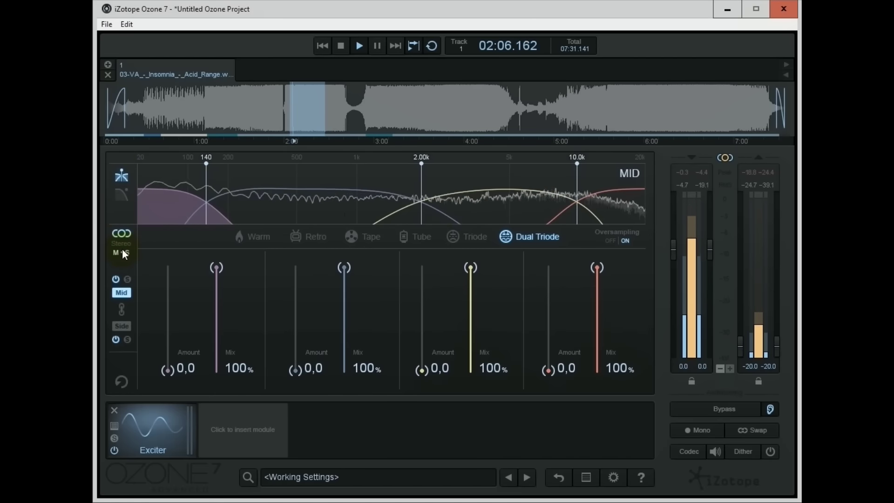
pyautogui.click(125, 241)
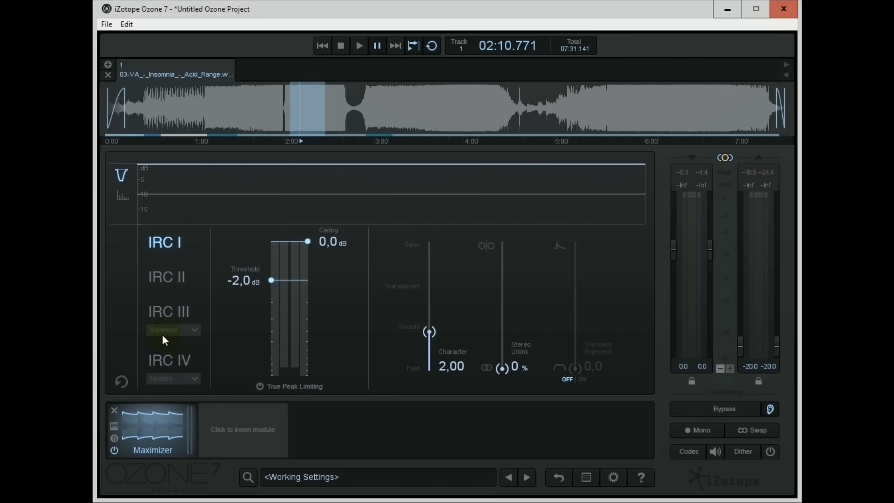
# Compare the IRC I, II and III limiting modes in the Maximizer, and select IRC IV with the Modern style.
pyautogui.click(177, 361)
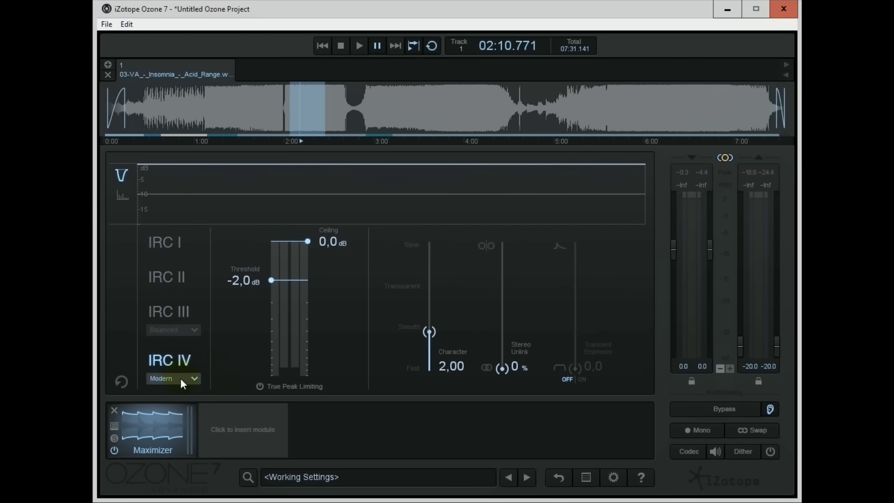
pyautogui.click(181, 378)
pyautogui.click(182, 378)
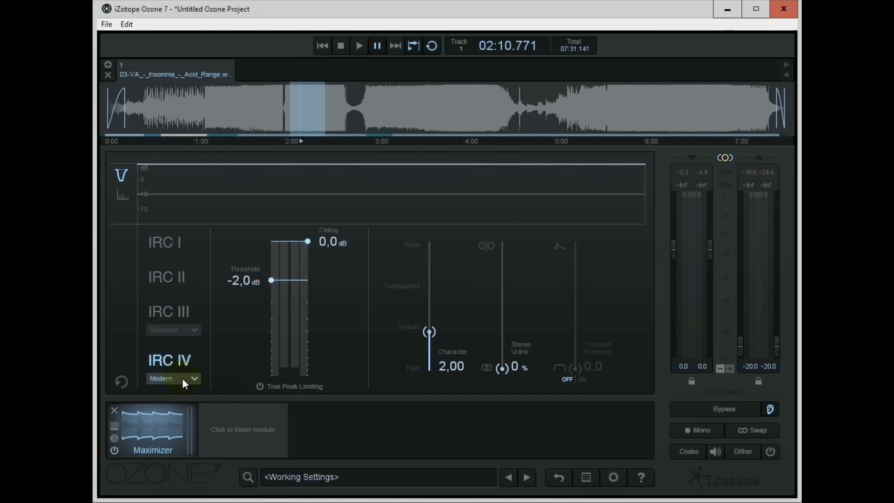
pyautogui.click(169, 243)
pyautogui.click(174, 275)
pyautogui.click(174, 311)
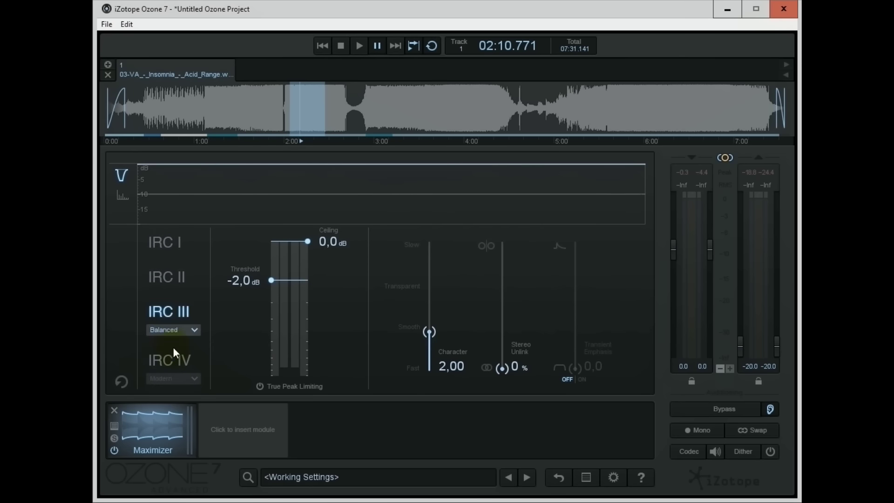
pyautogui.click(174, 361)
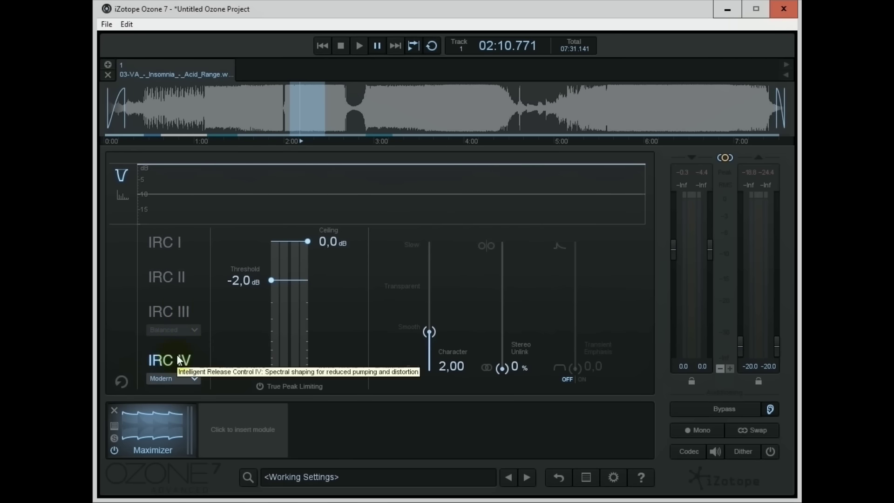
# Set the Maximizer's Character to 2.60 and Stereo Unlink to 16%, and enable Transient Emphasis at 49.5.
pyautogui.moveTo(421, 337)
pyautogui.mouseDown()
pyautogui.moveTo(432, 389)
pyautogui.moveTo(414, 241)
pyautogui.moveTo(421, 322)
pyautogui.mouseUp()
pyautogui.moveTo(502, 367); pyautogui.dragTo(501, 347)
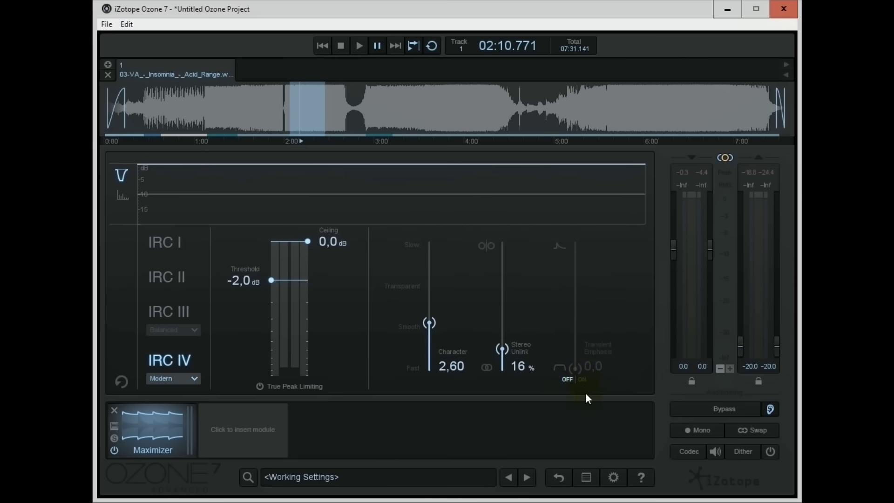
pyautogui.click(581, 380)
pyautogui.moveTo(576, 367); pyautogui.dragTo(569, 338)
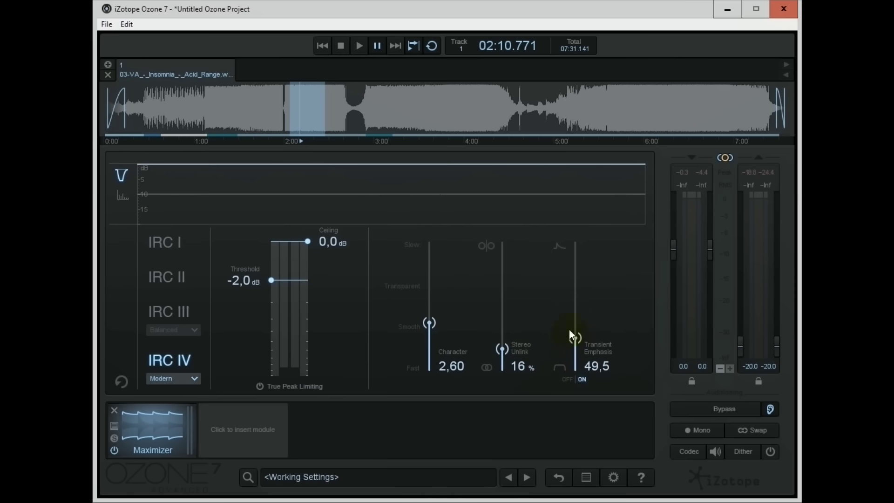